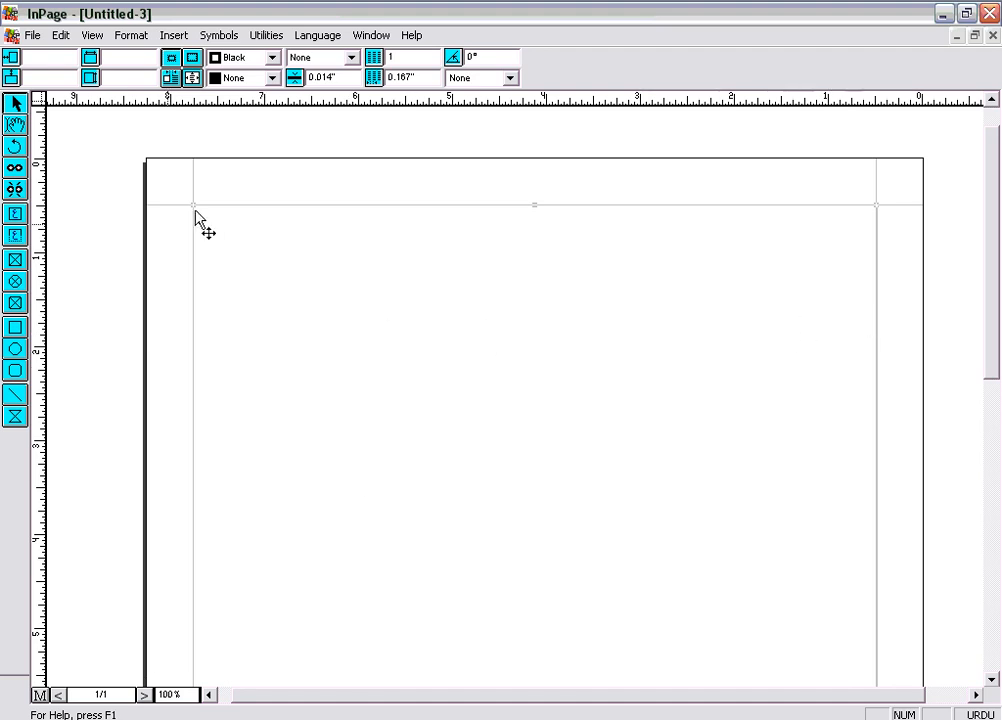
{"action": "left_click", "coordinate": [35, 36]}
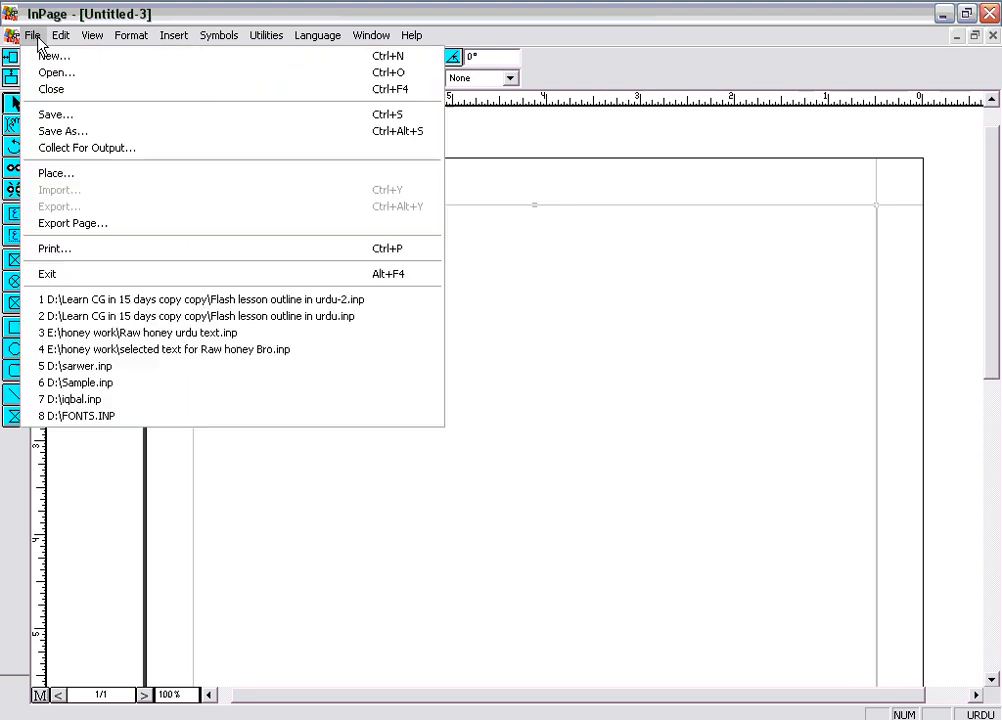
{"action": "left_click", "coordinate": [55, 58]}
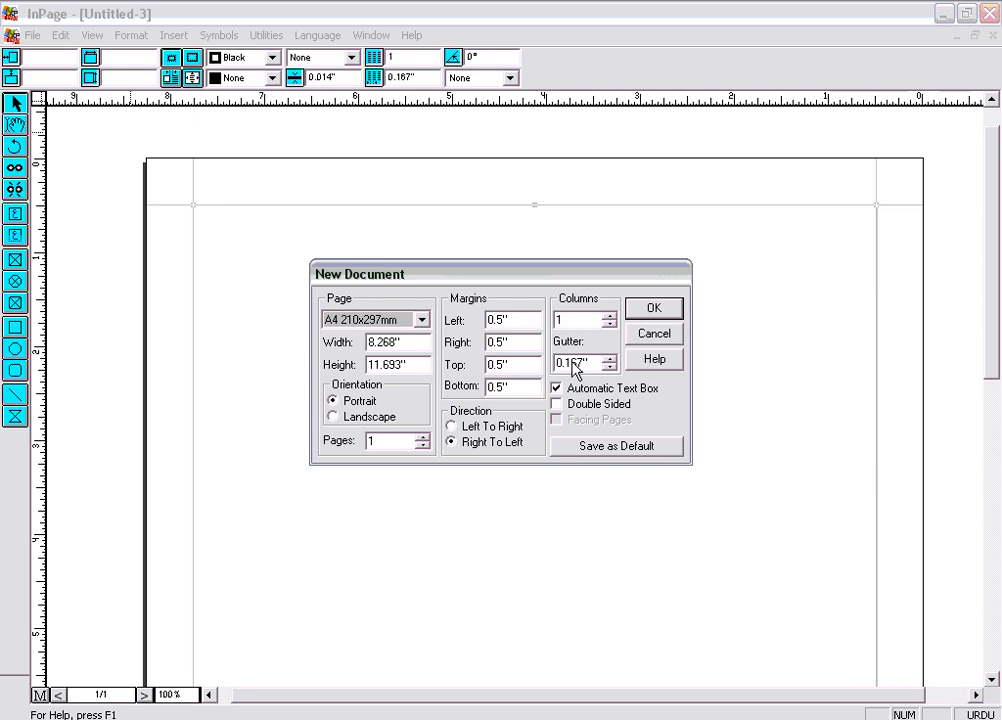
{"action": "left_click", "coordinate": [671, 338]}
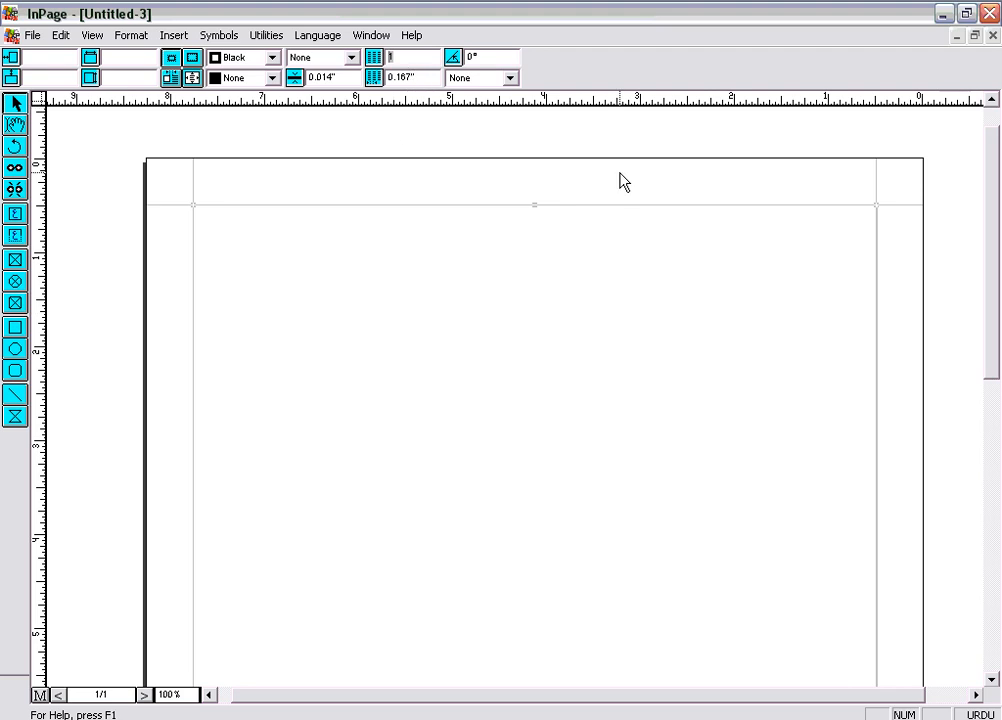
- Try to set the page's automatic text box to 3 columns directly on the normal page
{"action": "type", "text": "3"}
{"action": "key", "text": "Return"}
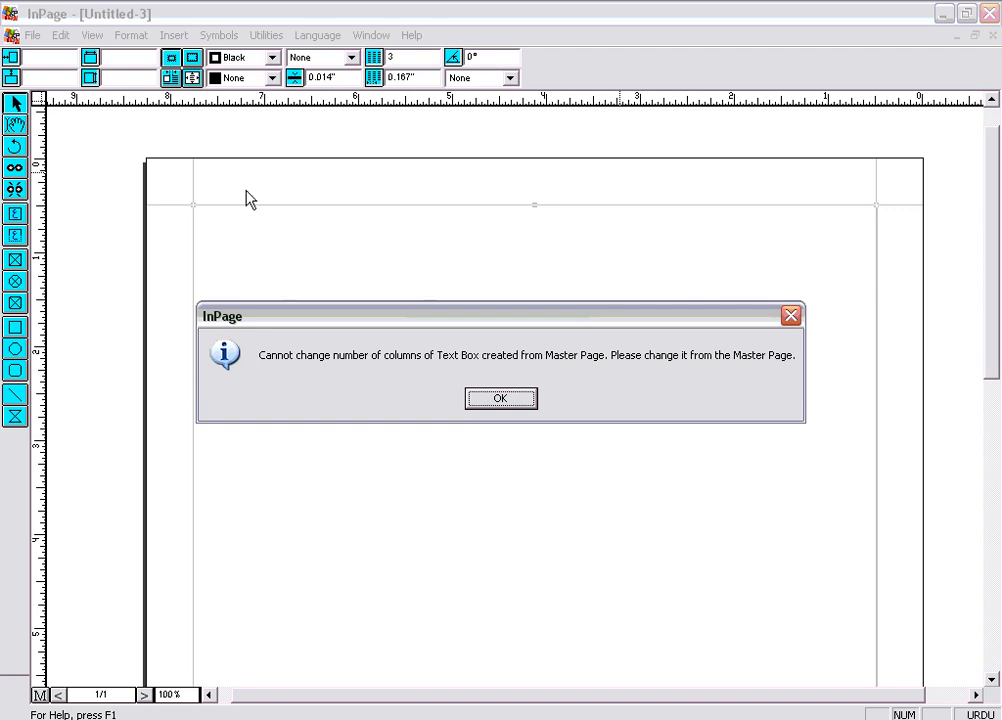
{"action": "left_click", "coordinate": [501, 398]}
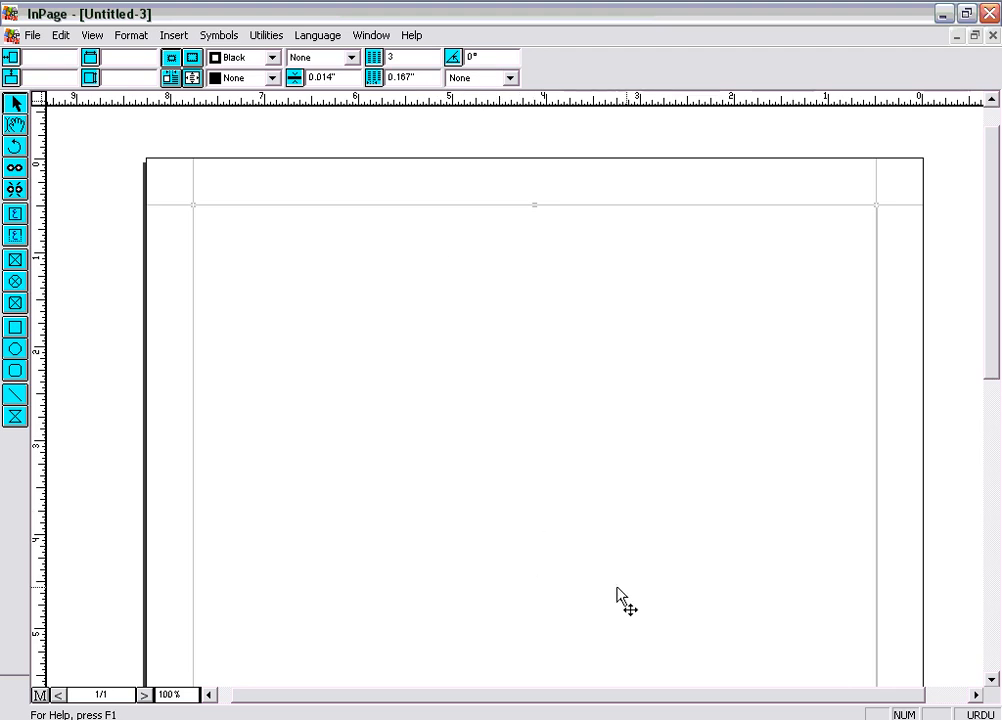
- Switch to the master page and set its main text box to 3 columns
{"action": "left_click", "coordinate": [39, 694]}
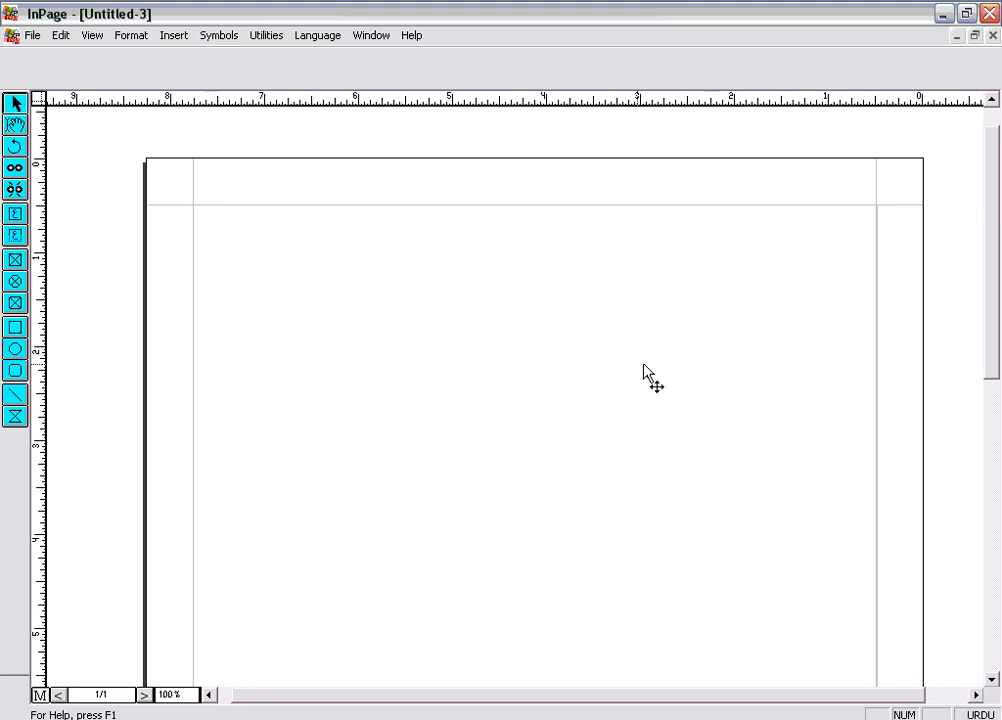
{"action": "left_click", "coordinate": [232, 265]}
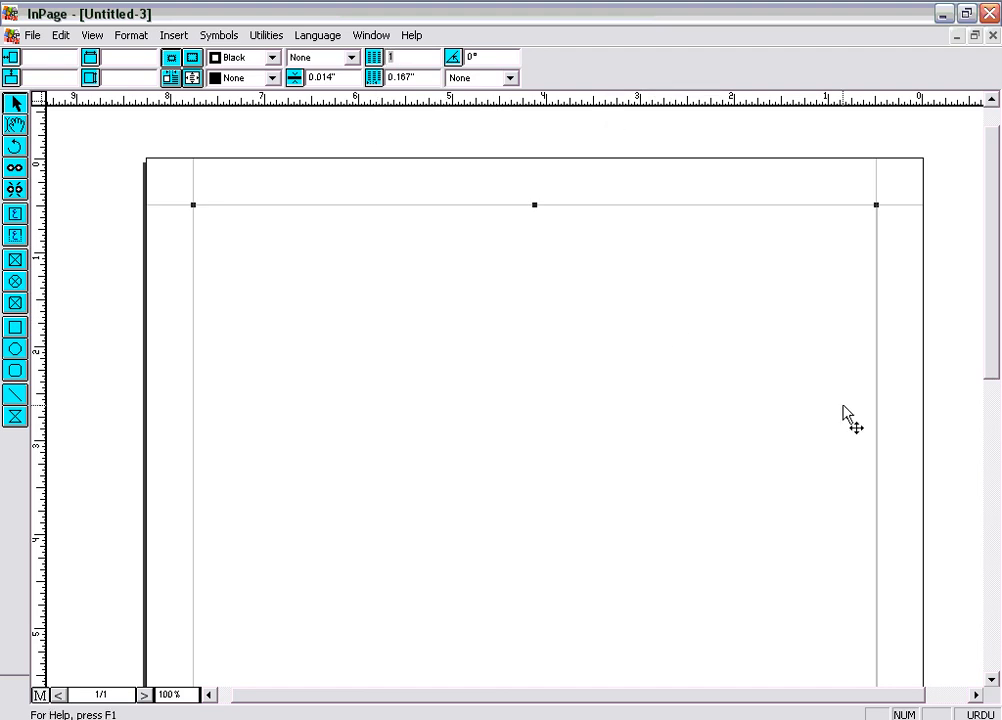
{"action": "key", "text": "Return"}
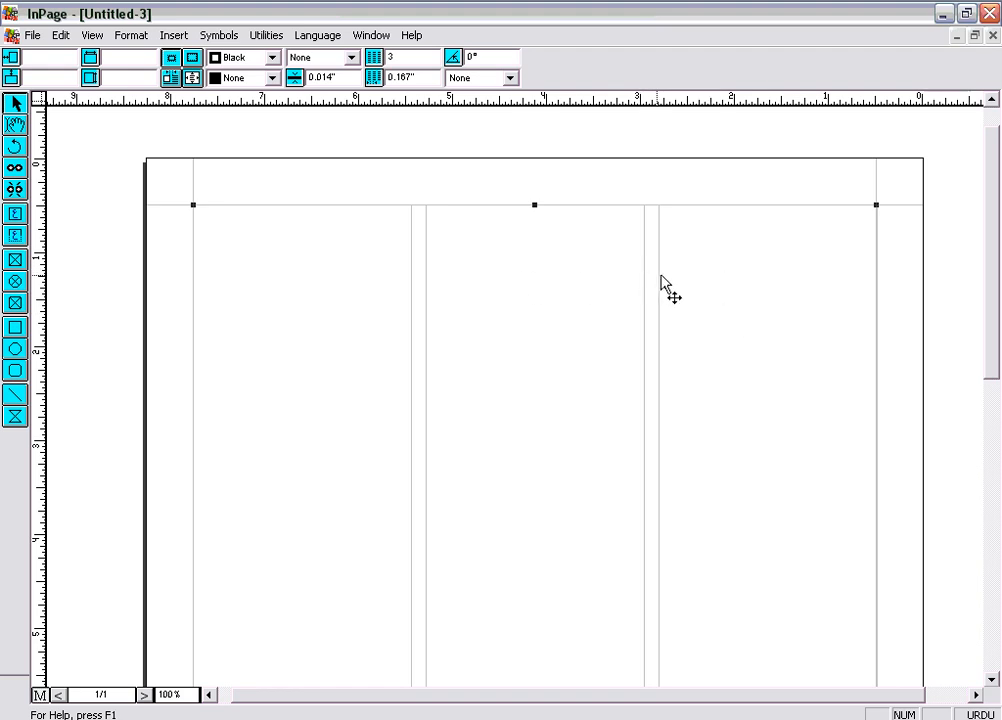
- Try gaps of 0.25 and 0.5 inch between the columns of the master page's text box
{"action": "double_click", "coordinate": [410, 77]}
{"action": "type", "text": "0.25"}
{"action": "key", "text": "Return"}
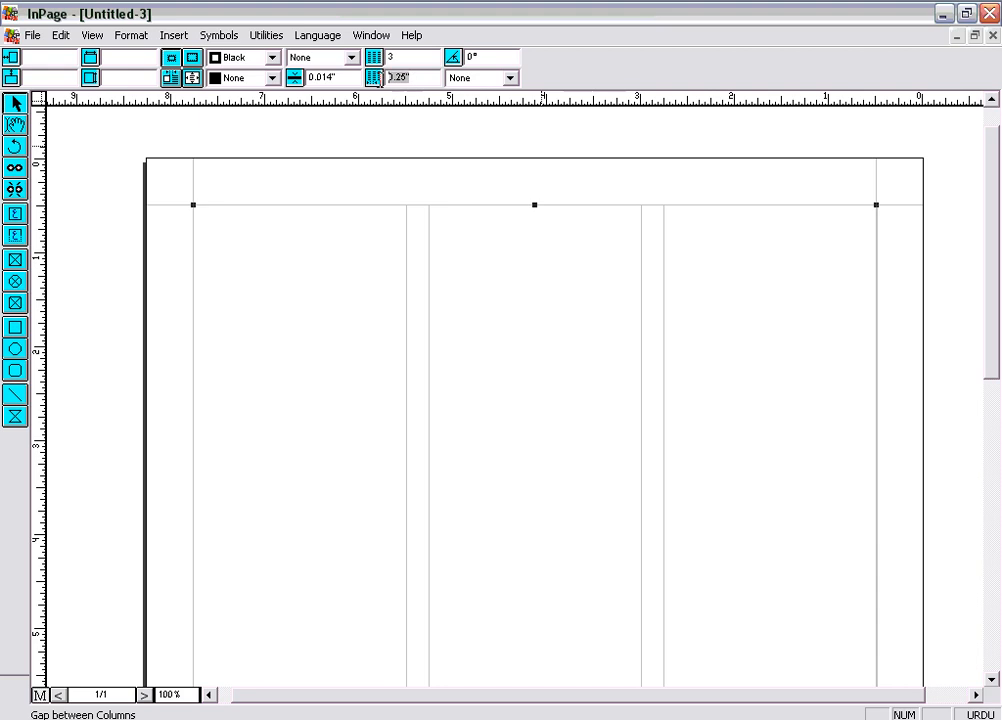
{"action": "type", "text": "0.5"}
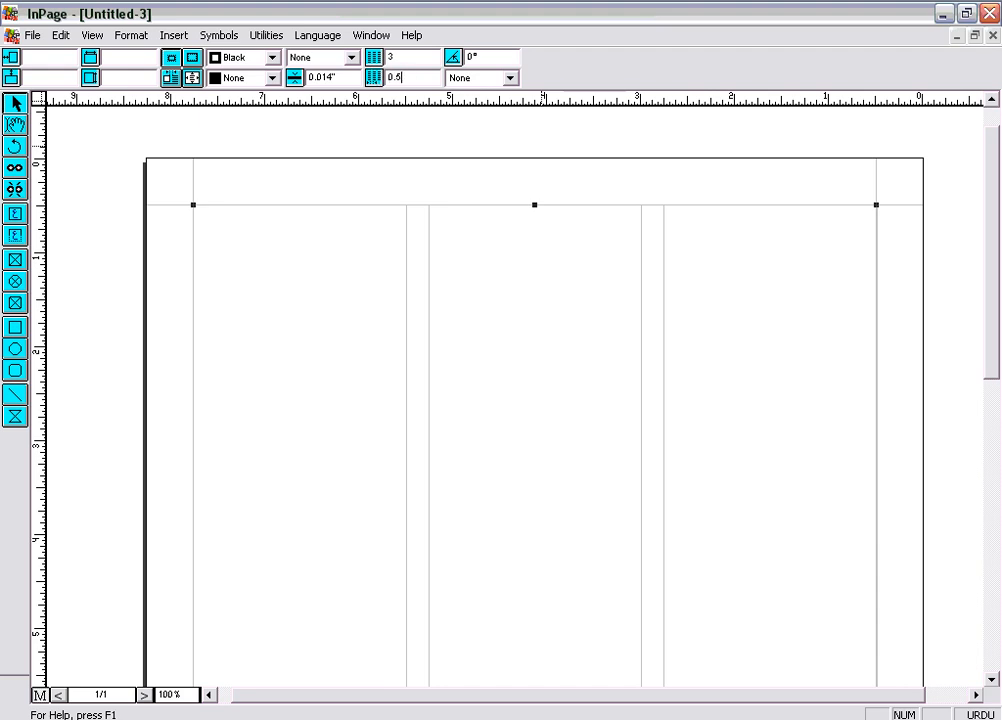
{"action": "key", "text": "Return"}
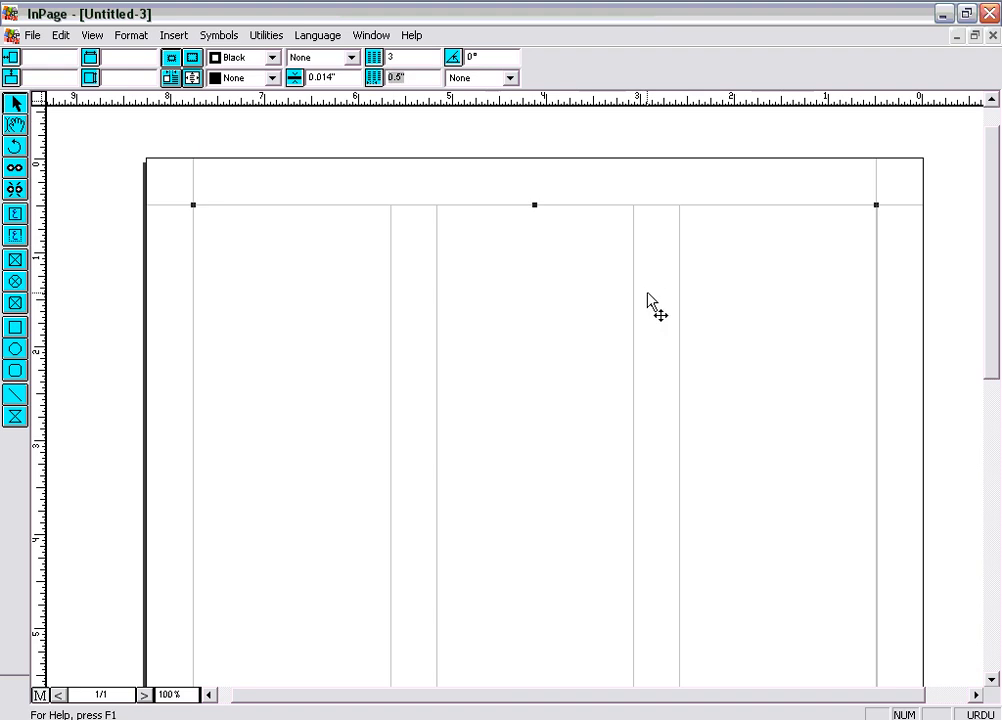
- Set the master text box's column gap to 0.16 inch and its number of columns to 1
{"action": "type", "text": "0"}
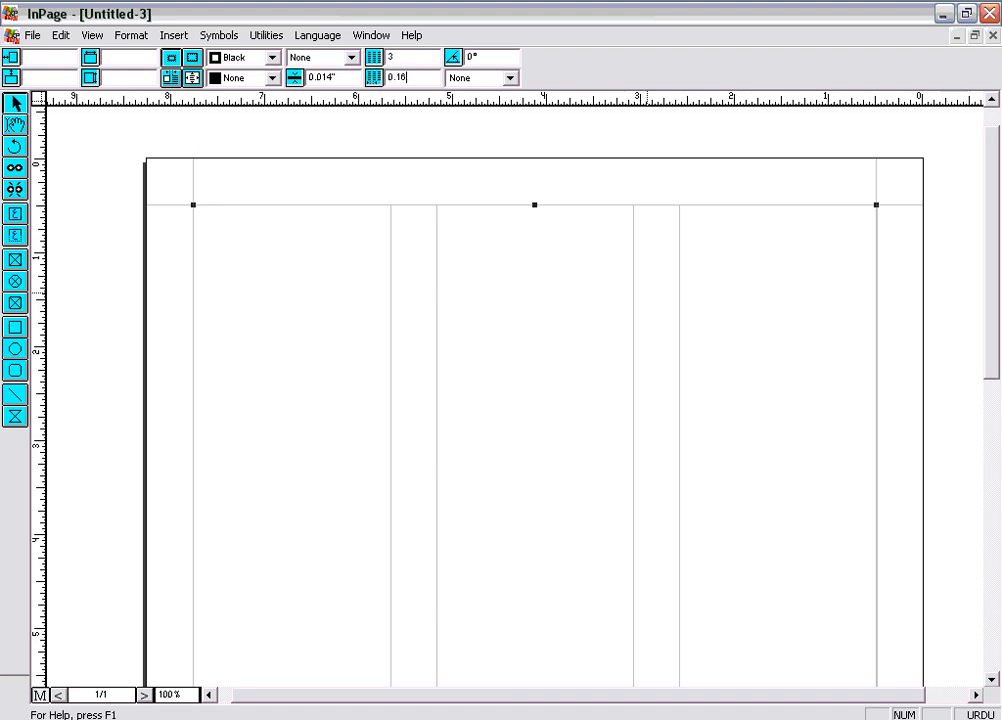
{"action": "key", "text": "Return"}
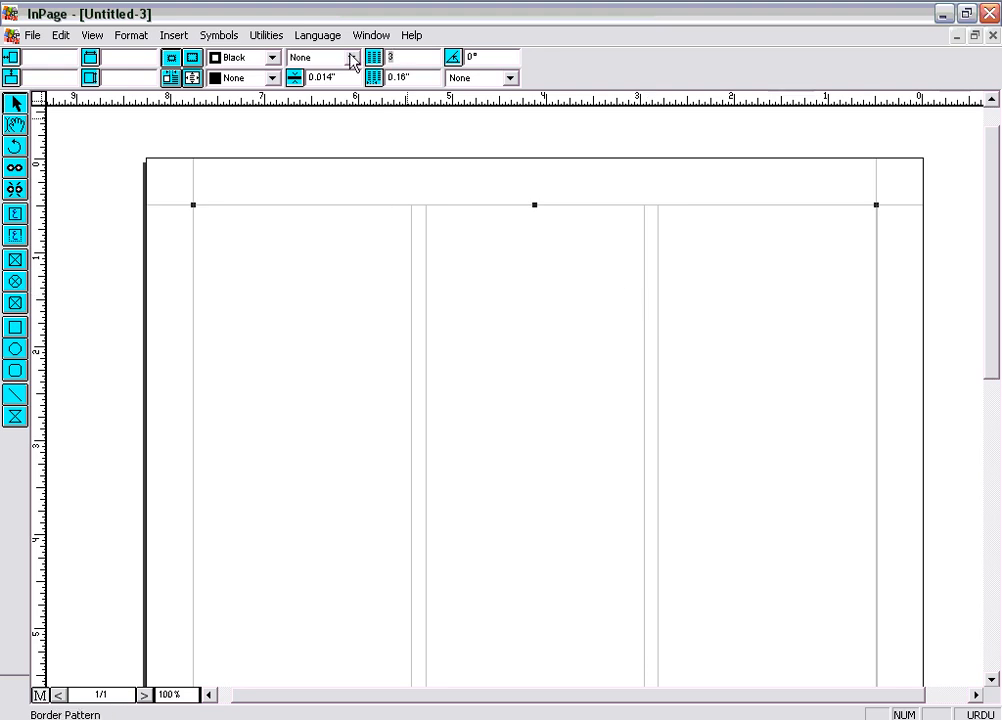
{"action": "type", "text": "1"}
{"action": "key", "text": "Return"}
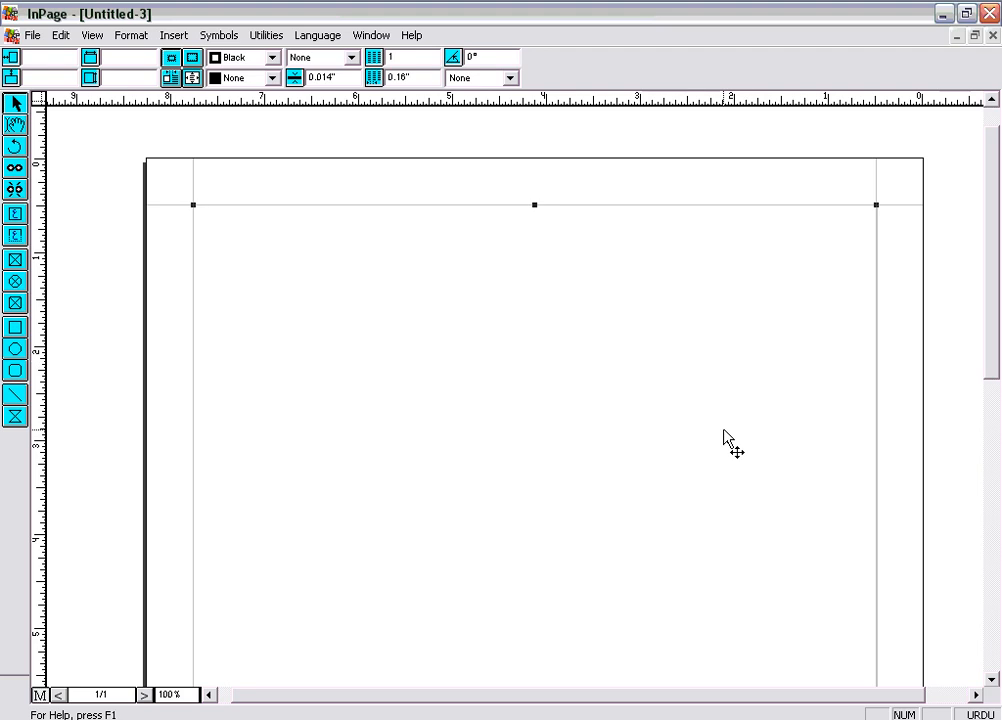
- Draw a text box about 1.57 by 1.05 inches near the master page's upper-left margin corner
{"action": "left_click", "coordinate": [17, 127]}
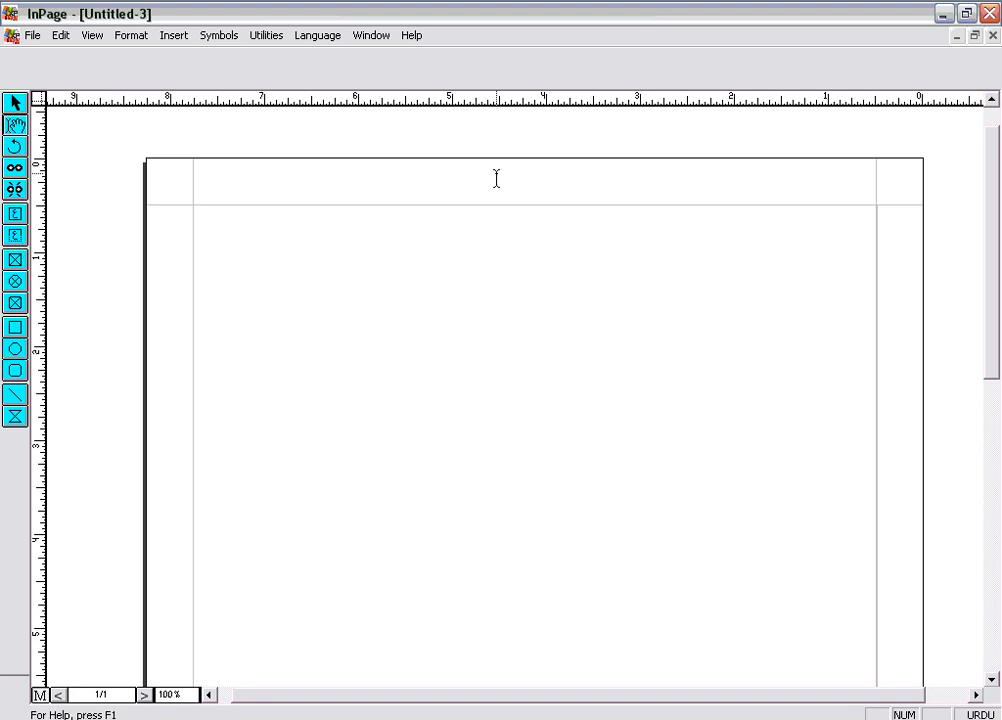
{"action": "left_click", "coordinate": [15, 214]}
{"action": "left_click_drag", "start_coordinate": [242, 217], "coordinate": [391, 316]}
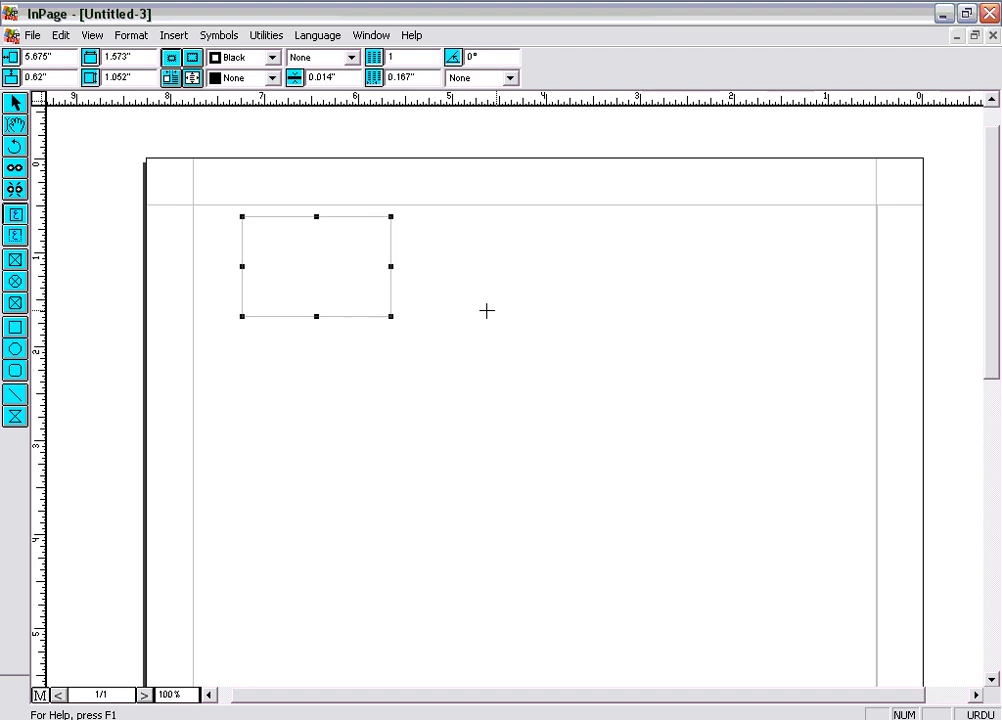
- Delete the newly drawn text box from the master page, accepting its removal from all pages
{"action": "left_click", "coordinate": [15, 124]}
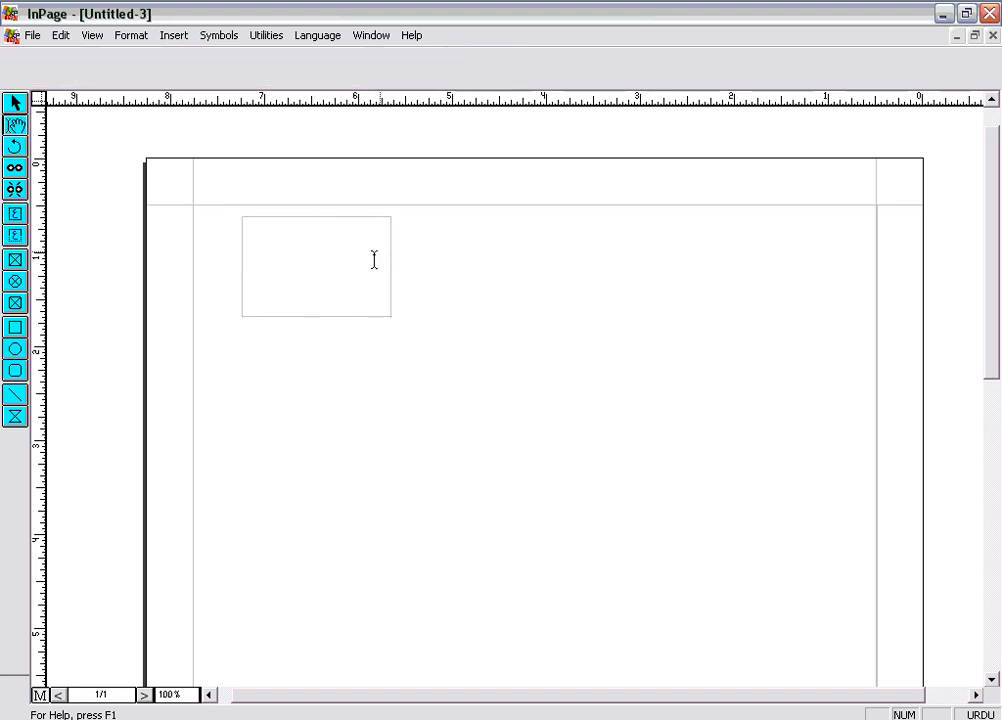
{"action": "left_click", "coordinate": [15, 103]}
{"action": "left_click", "coordinate": [350, 248]}
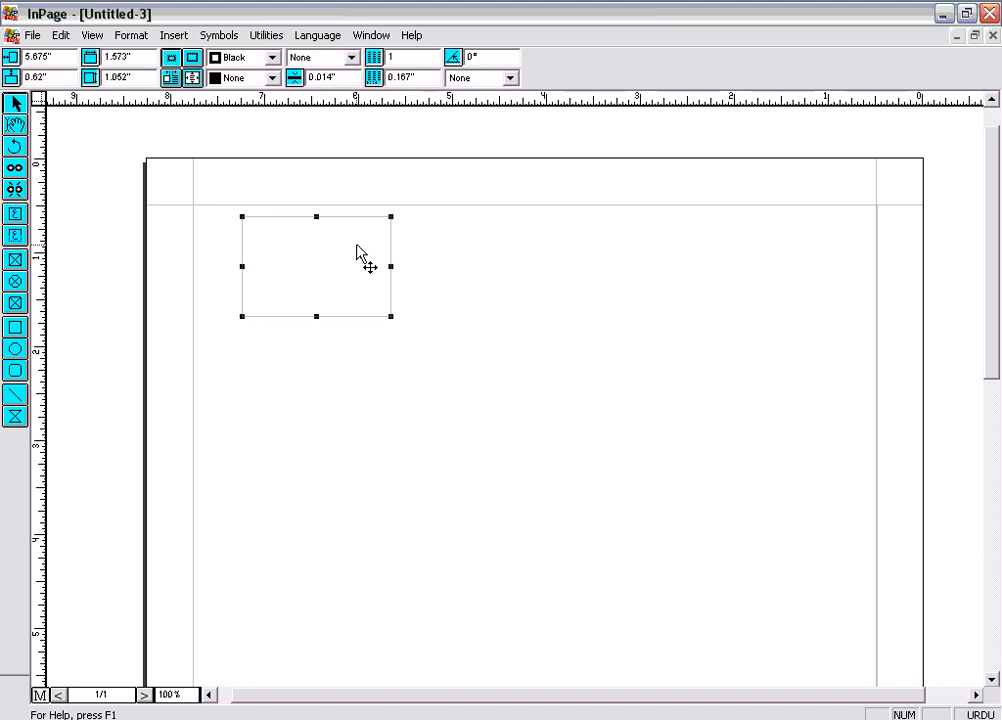
{"action": "key", "text": "Delete"}
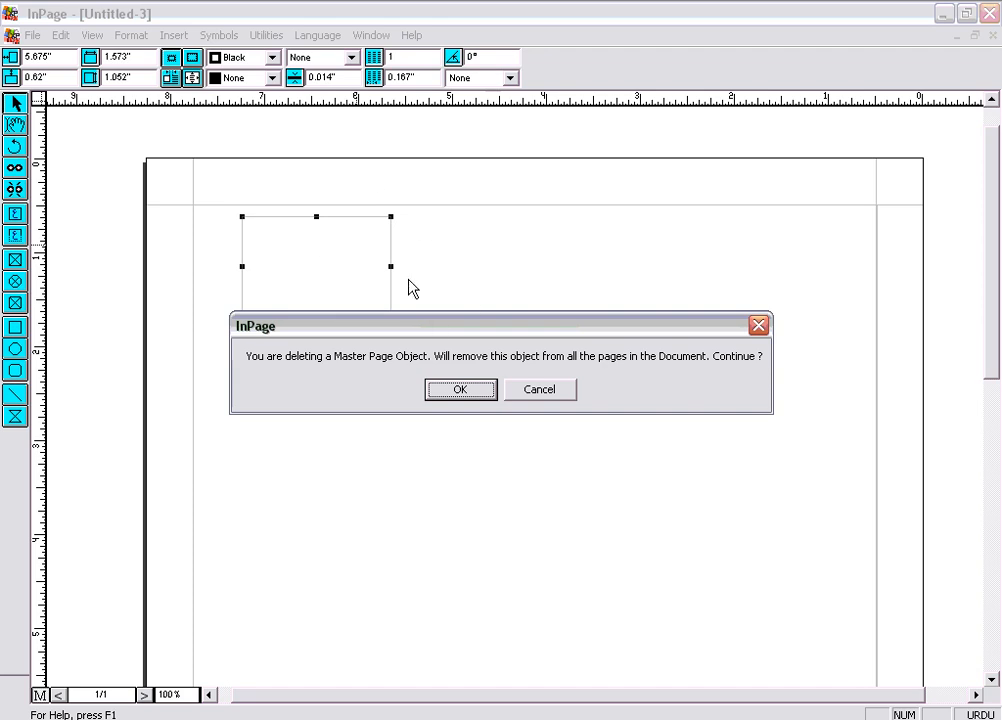
{"action": "left_click_drag", "start_coordinate": [444, 330], "coordinate": [420, 398]}
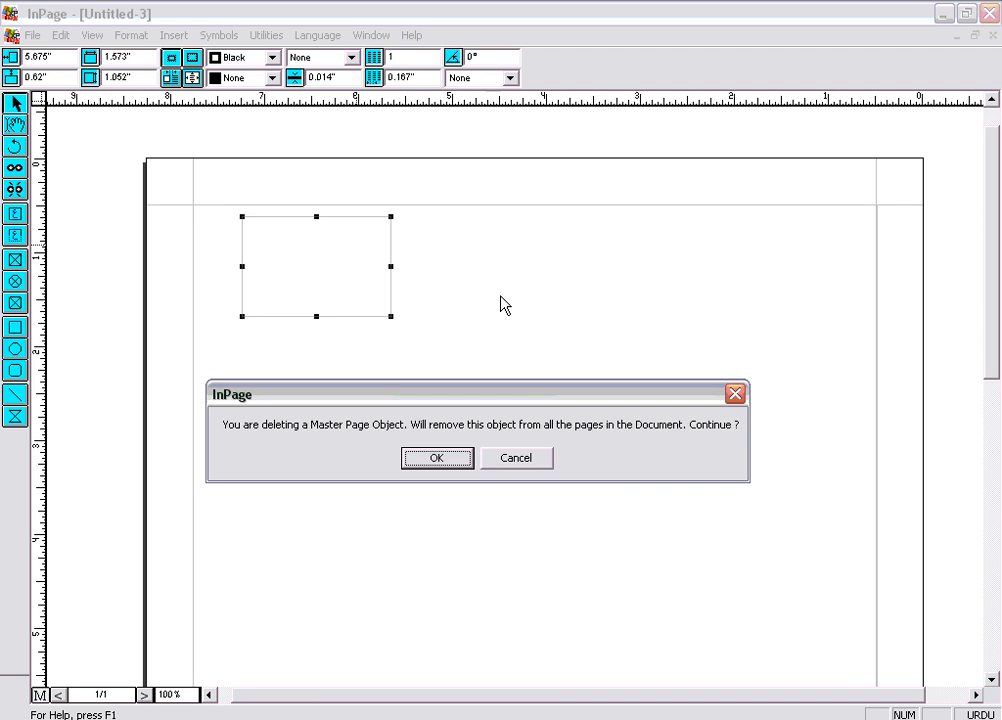
{"action": "left_click", "coordinate": [434, 458]}
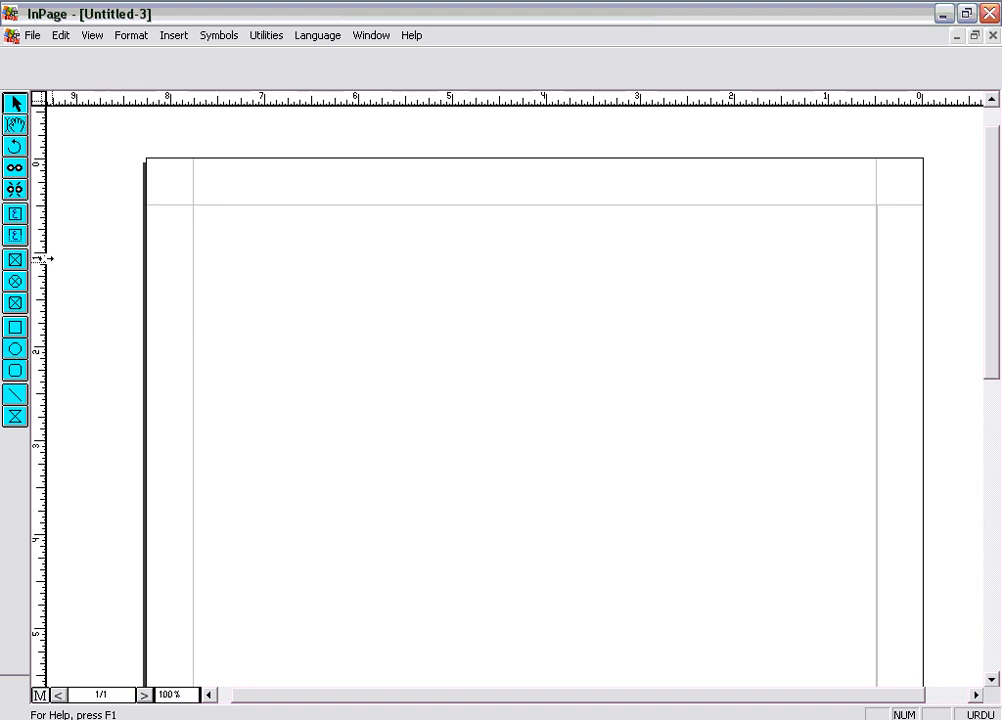
- Draw a title text box about 1.46 inches wide near the master page's upper-left margin corner and delete it again
{"action": "left_click", "coordinate": [16, 237]}
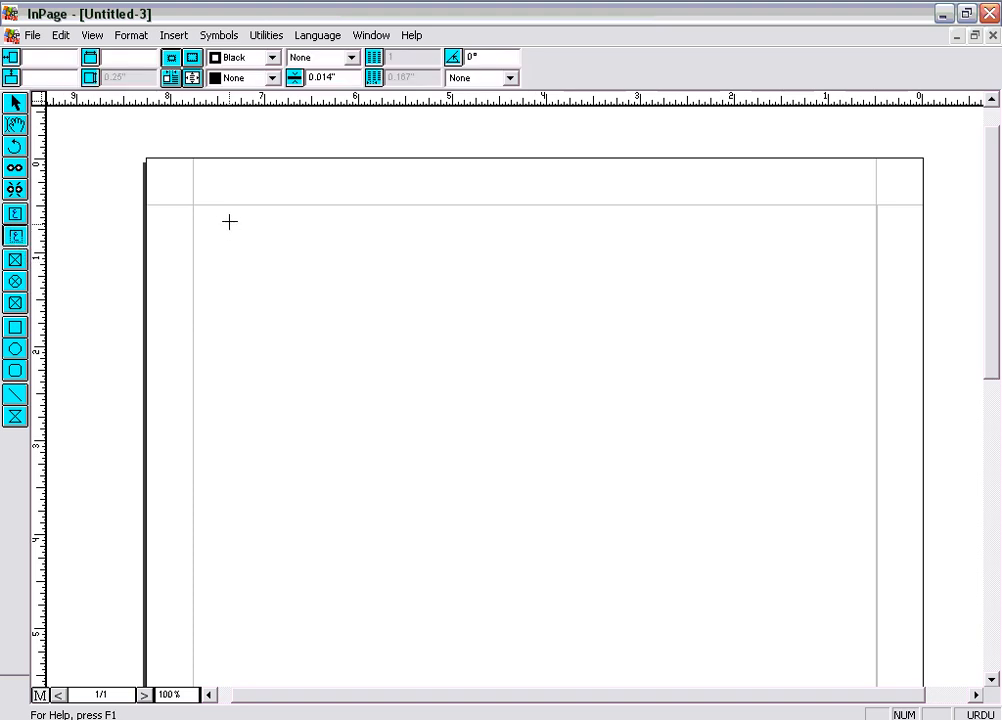
{"action": "mouse_move", "coordinate": [229, 221]}
{"action": "left_mouse_down"}
{"action": "mouse_move", "coordinate": [365, 275]}
{"action": "mouse_move", "coordinate": [366, 247]}
{"action": "left_mouse_up"}
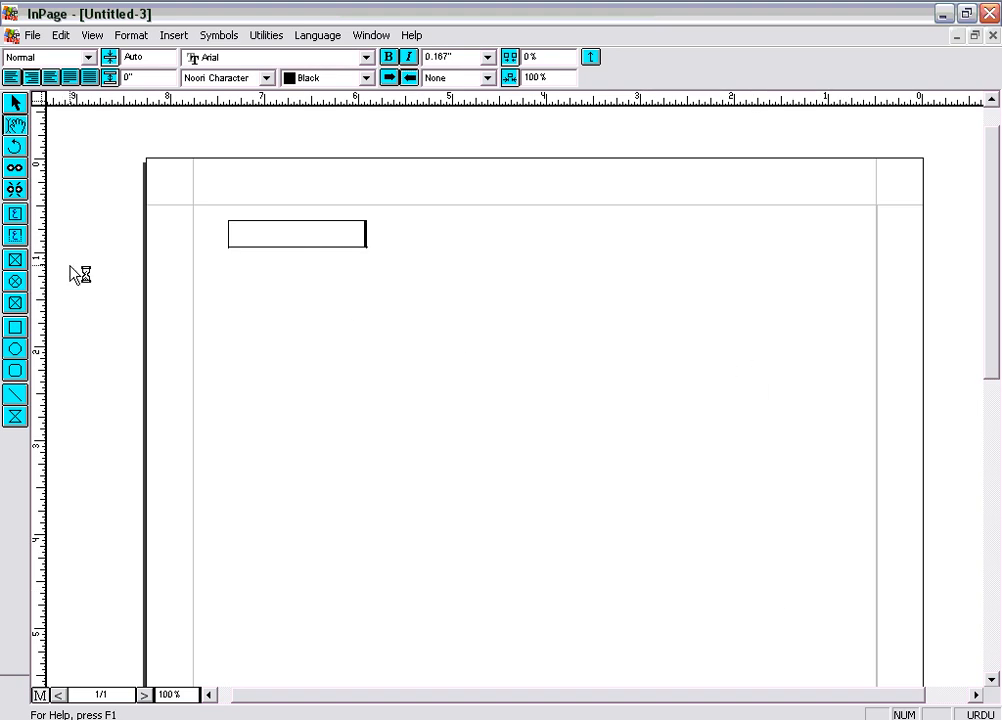
{"action": "left_click", "coordinate": [15, 103]}
{"action": "left_click", "coordinate": [265, 232]}
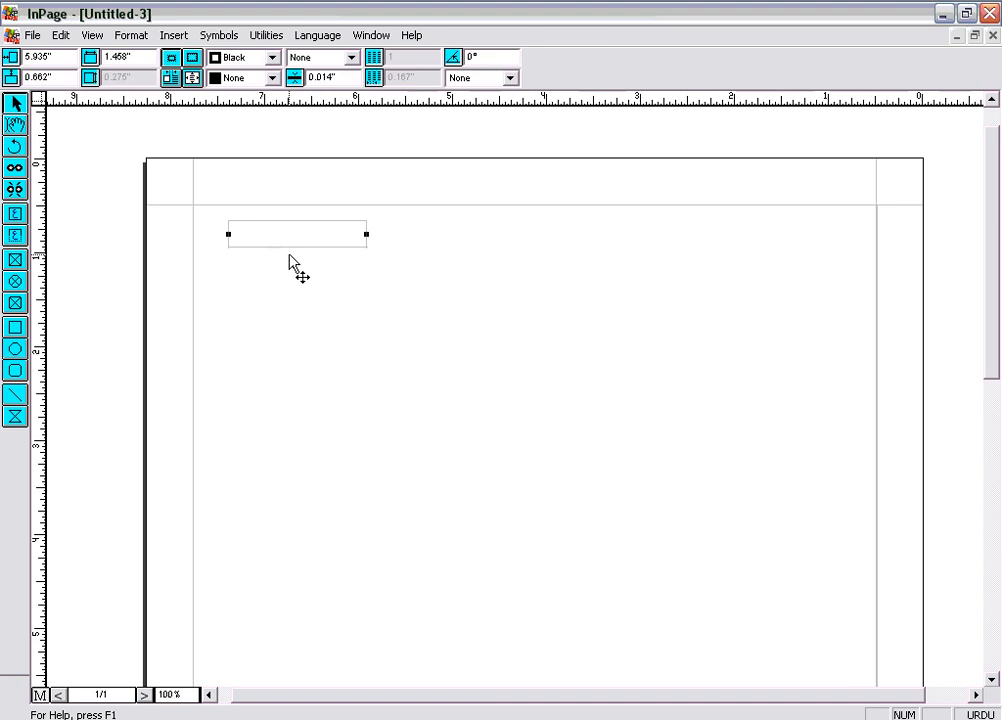
{"action": "key", "text": "Delete"}
{"action": "left_click", "coordinate": [465, 389]}
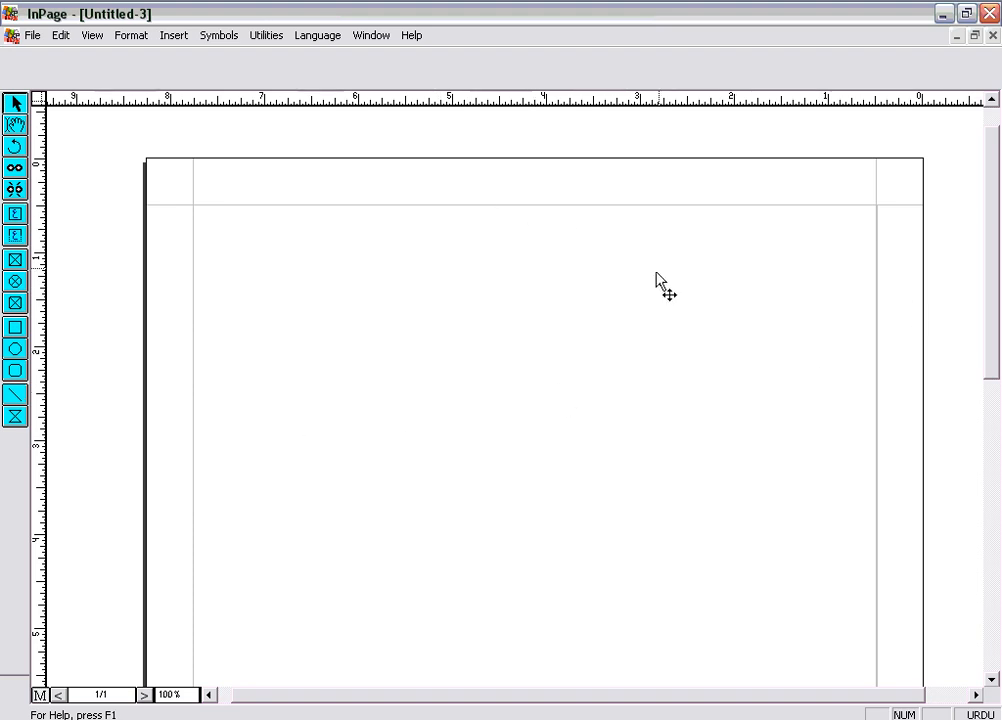
- Draw a title text box about 0.41 inch wide just below the middle of the master page's top margin line
{"action": "left_click", "coordinate": [474, 450]}
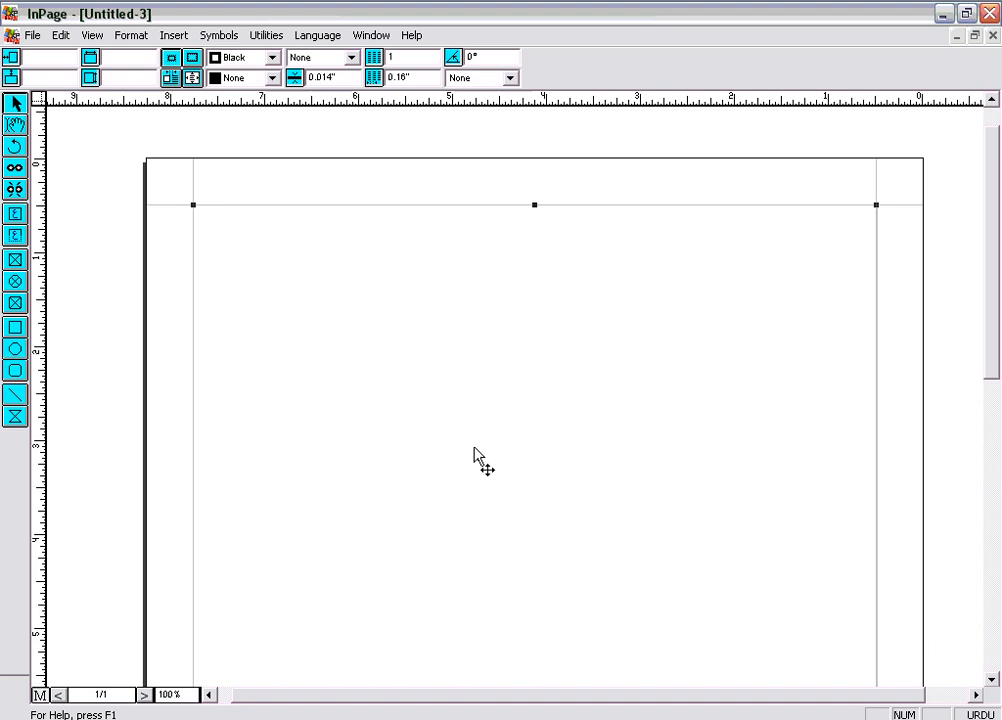
{"action": "left_click", "coordinate": [15, 235]}
{"action": "left_click_drag", "start_coordinate": [507, 205], "coordinate": [547, 232]}
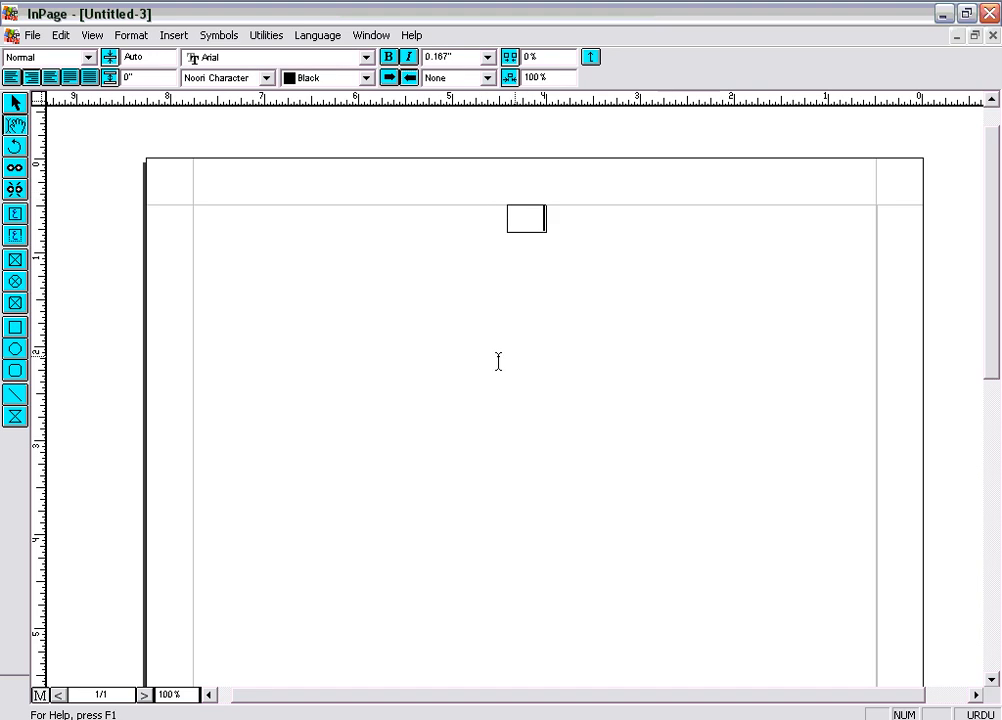
- Insert an automatic page number in the small title text box and center it
{"action": "left_click", "coordinate": [180, 40]}
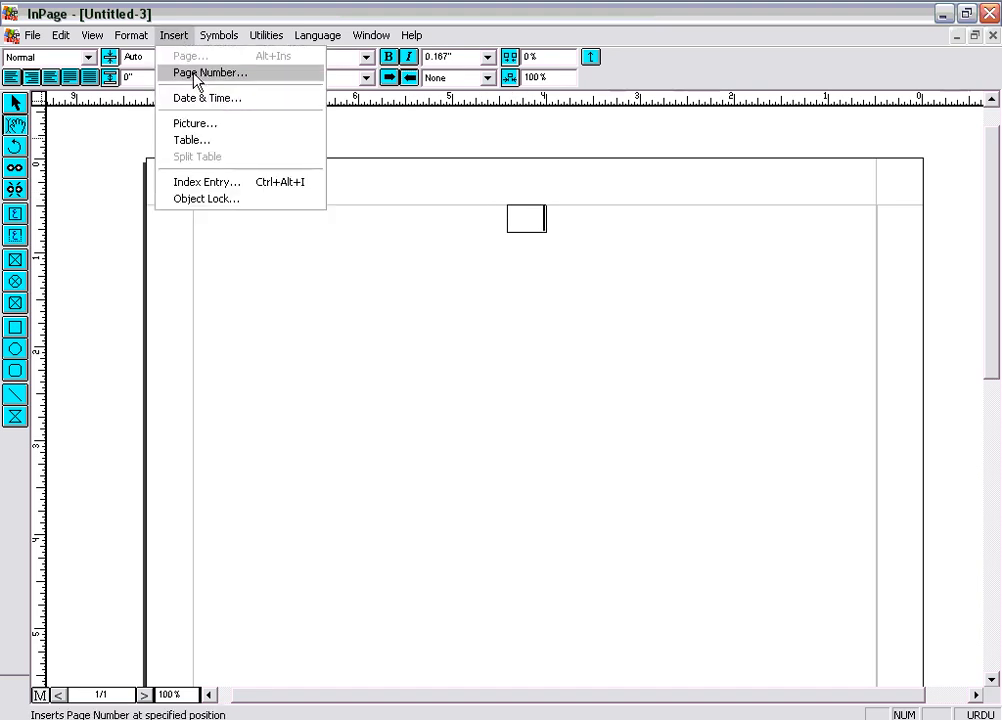
{"action": "left_click", "coordinate": [196, 74]}
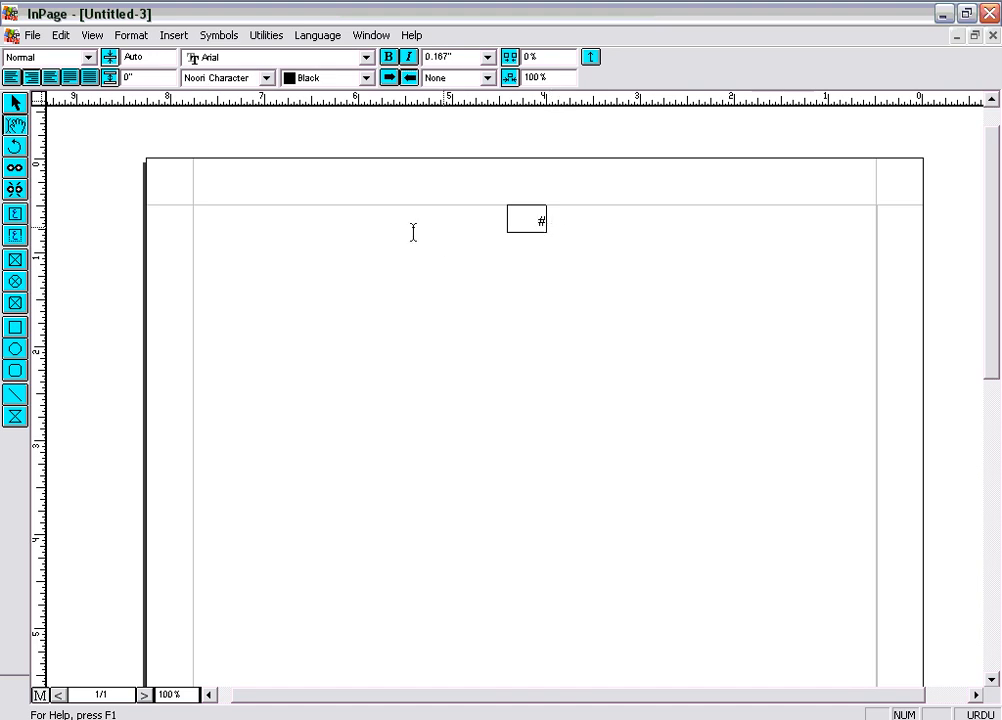
{"action": "left_click", "coordinate": [49, 77]}
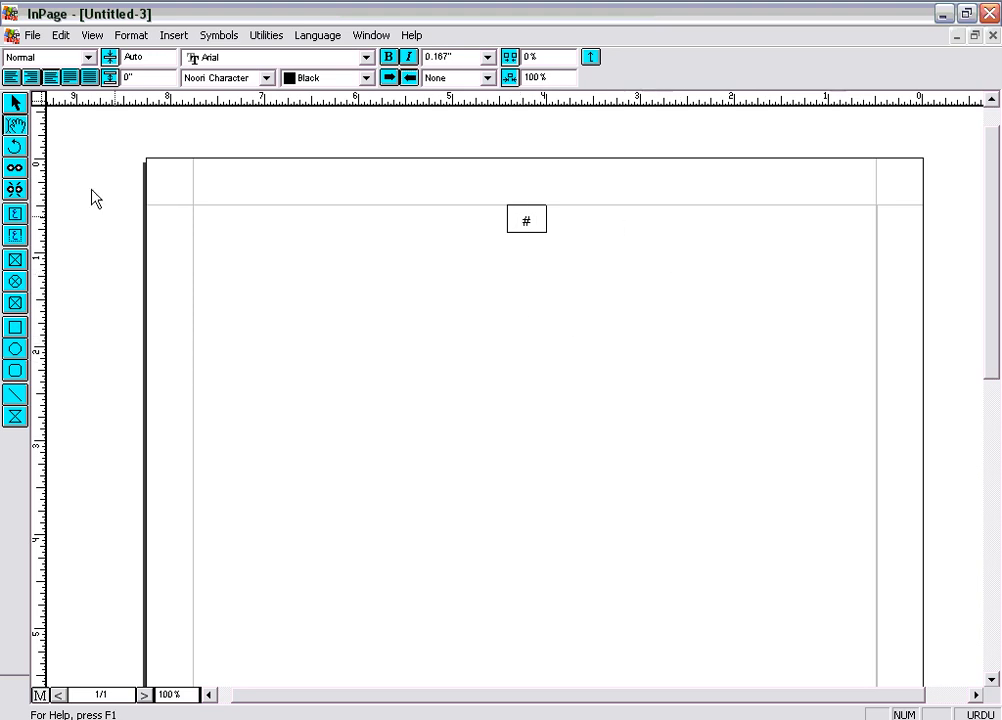
- Apply a solid line border to the title text box holding the page number, and deselect the box
{"action": "left_click", "coordinate": [14, 103]}
{"action": "left_click", "coordinate": [521, 232]}
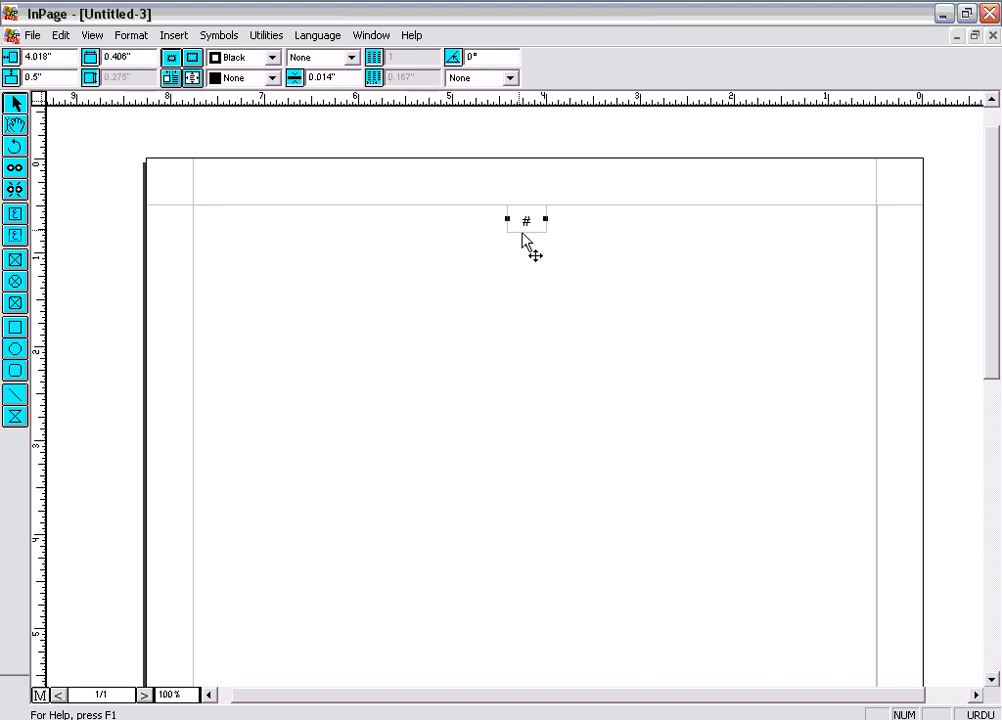
{"action": "left_click", "coordinate": [522, 235]}
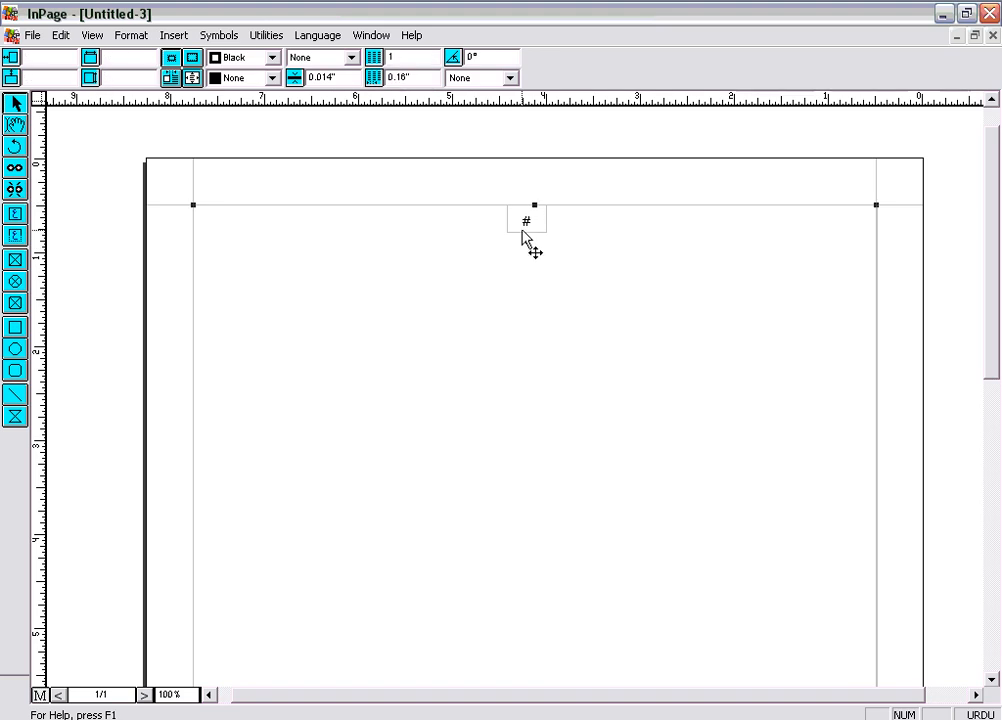
{"action": "left_click", "coordinate": [522, 238]}
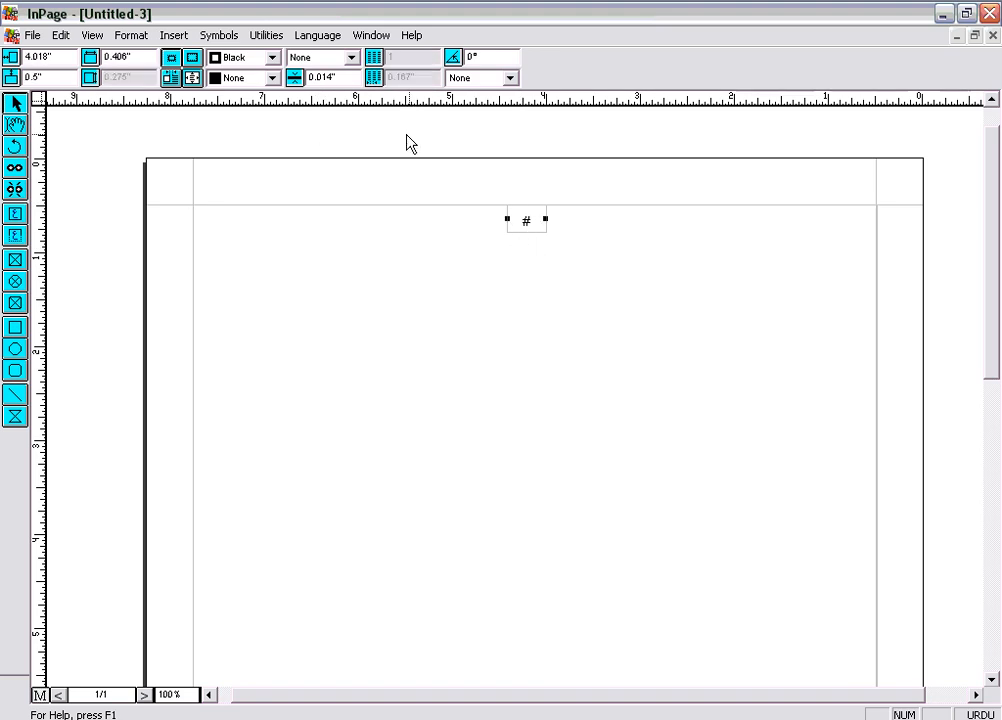
{"action": "left_click", "coordinate": [351, 58]}
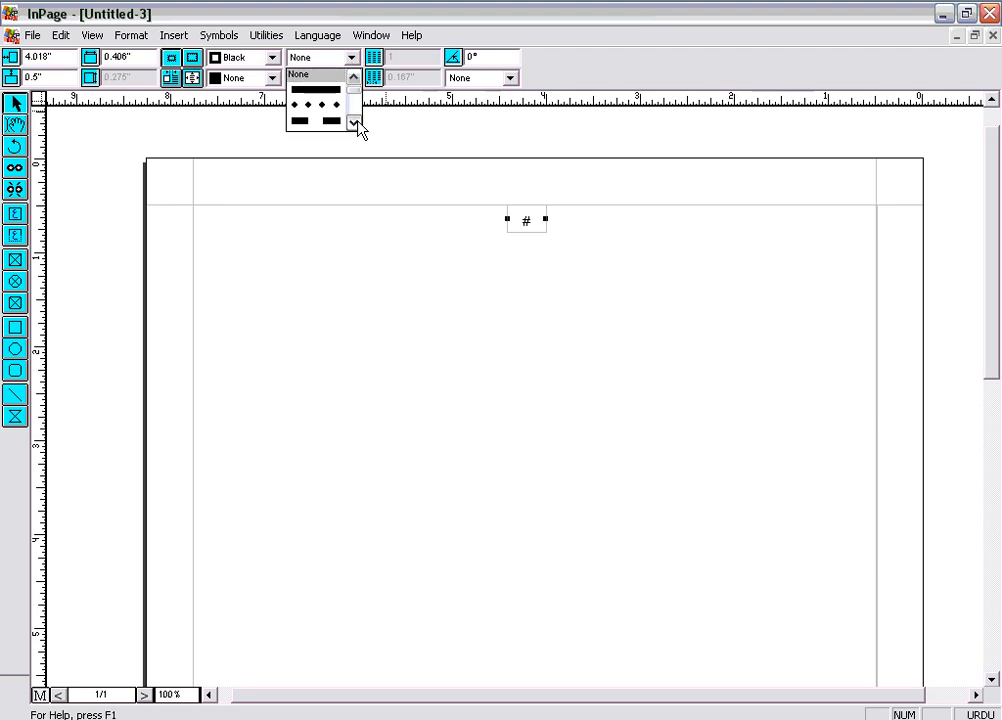
{"action": "left_click", "coordinate": [340, 277]}
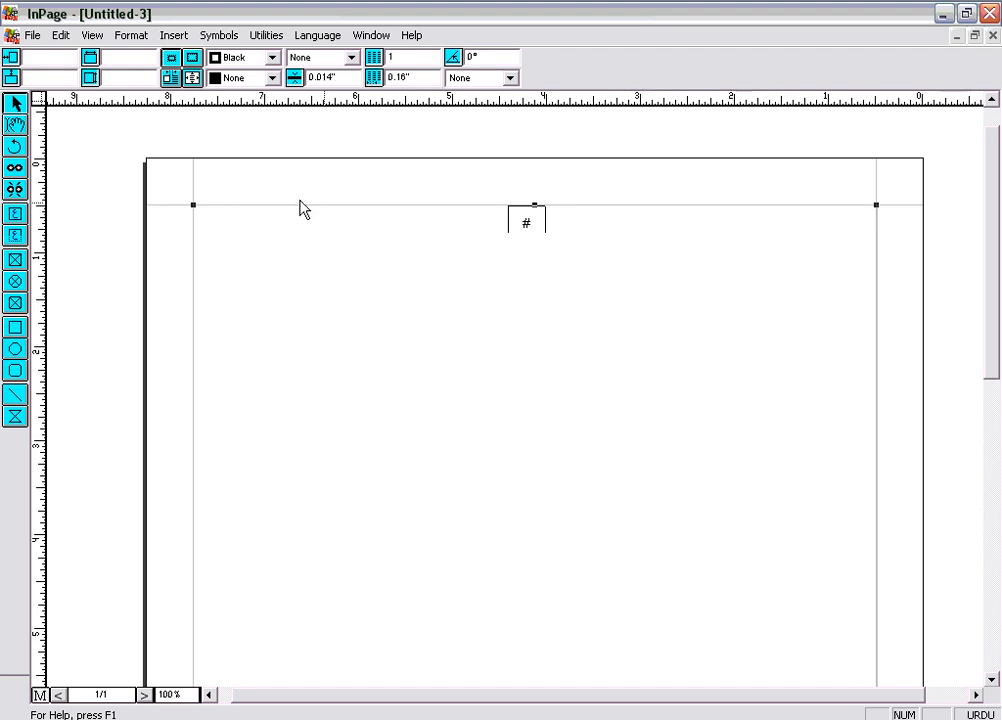
- Draw a title text box about 1.25 inches wide at the master page's upper-left margin corner
{"action": "left_click_drag", "start_coordinate": [993, 340], "coordinate": [999, 655]}
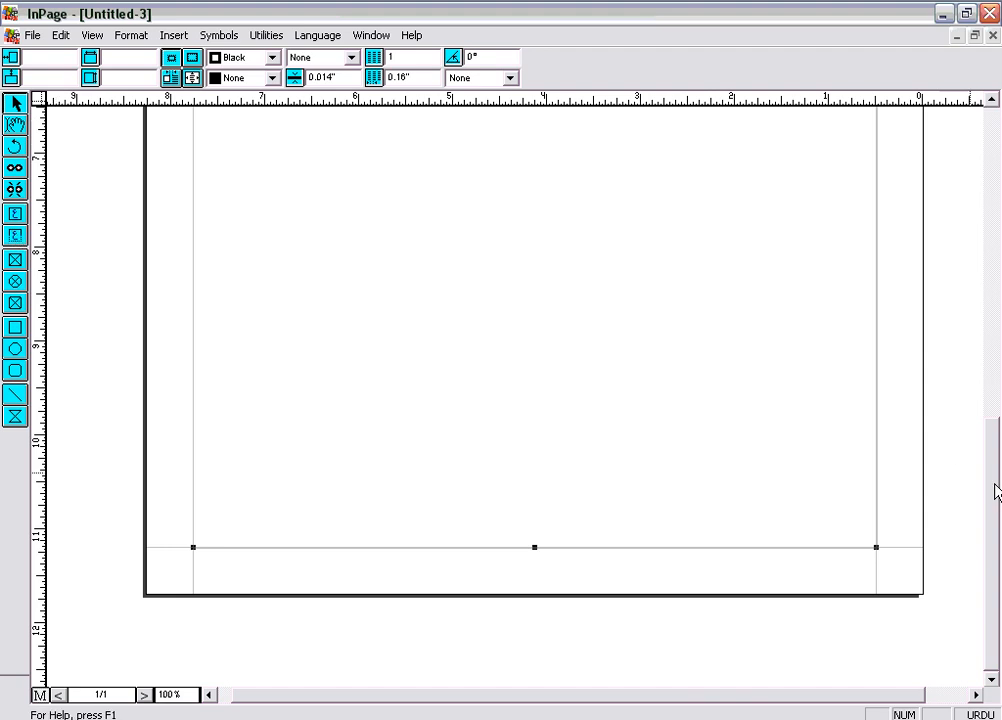
{"action": "left_click_drag", "start_coordinate": [995, 490], "coordinate": [980, 175]}
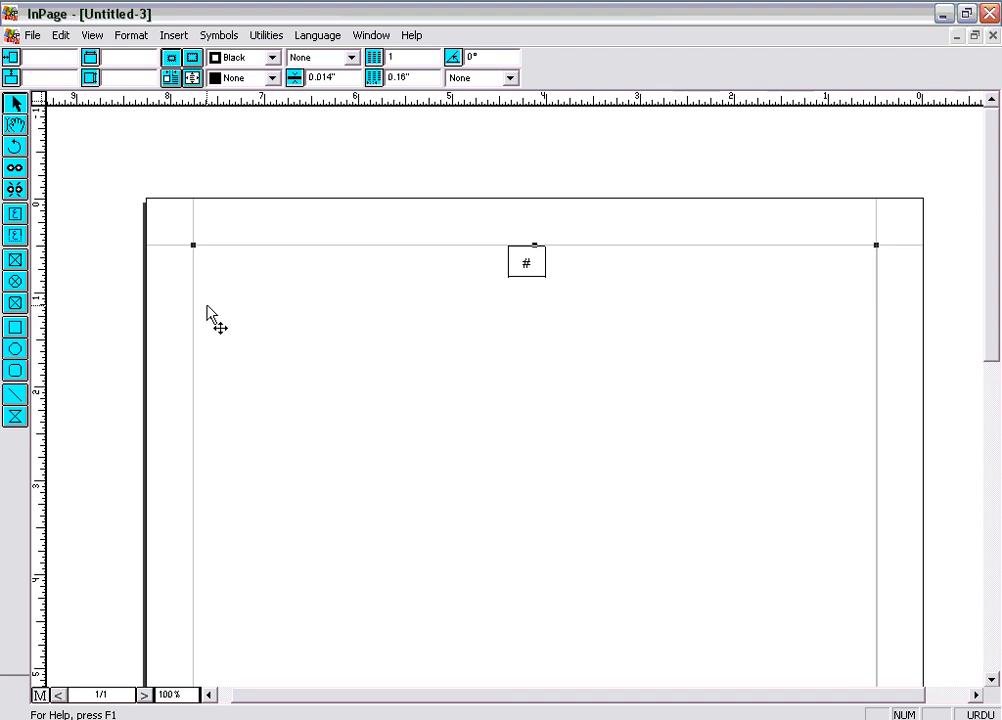
{"action": "left_click", "coordinate": [15, 235]}
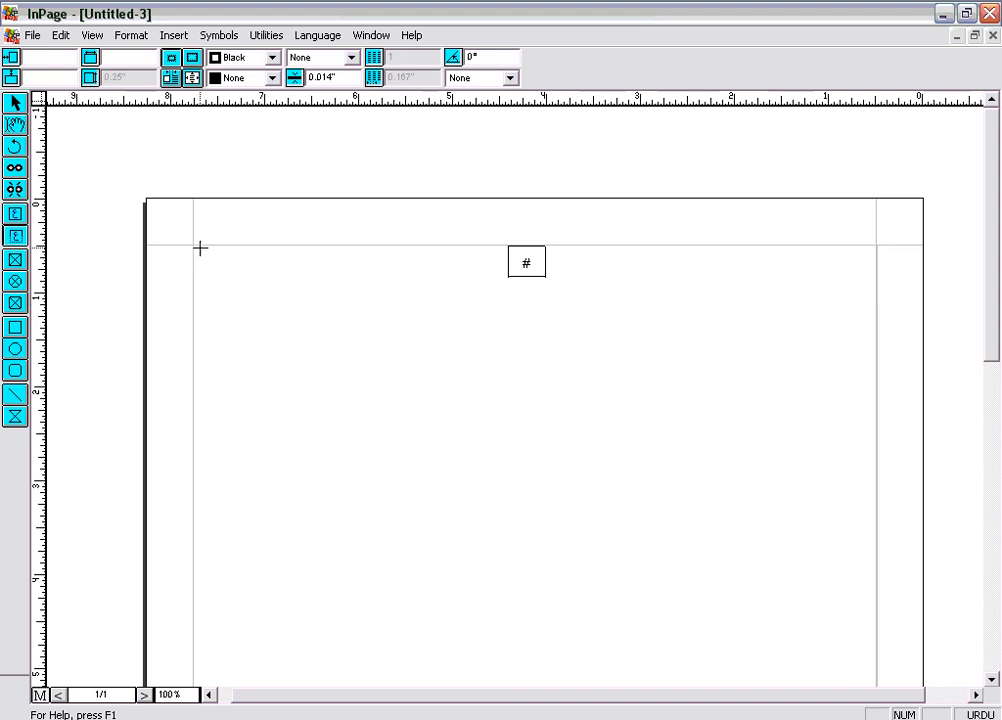
{"action": "left_click_drag", "start_coordinate": [200, 248], "coordinate": [311, 272]}
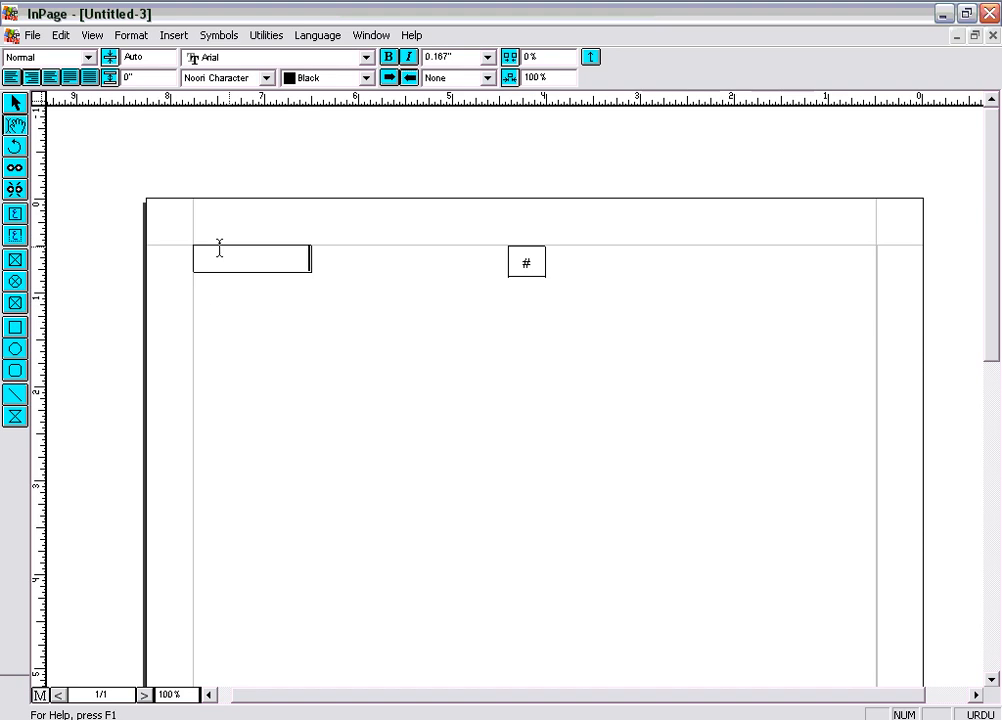
- Insert the date into the new title text box in the Urdu format that includes the weekday, هفته ۳/جنوری ۲۰۰۹
{"action": "left_click", "coordinate": [176, 36]}
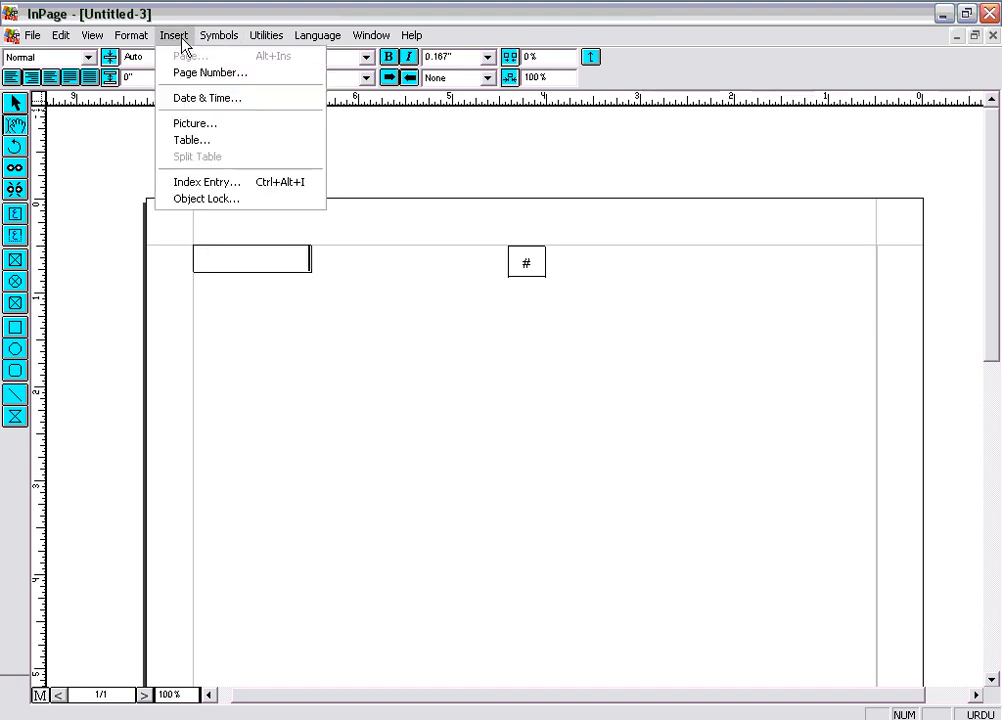
{"action": "left_click", "coordinate": [214, 99]}
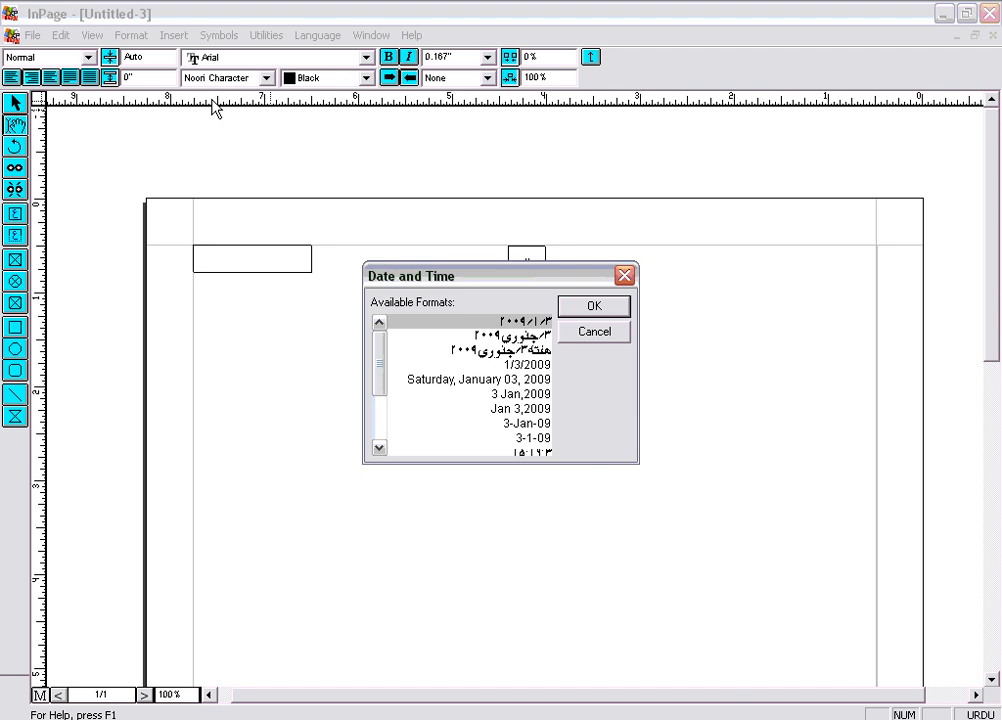
{"action": "key", "text": "Tab"}
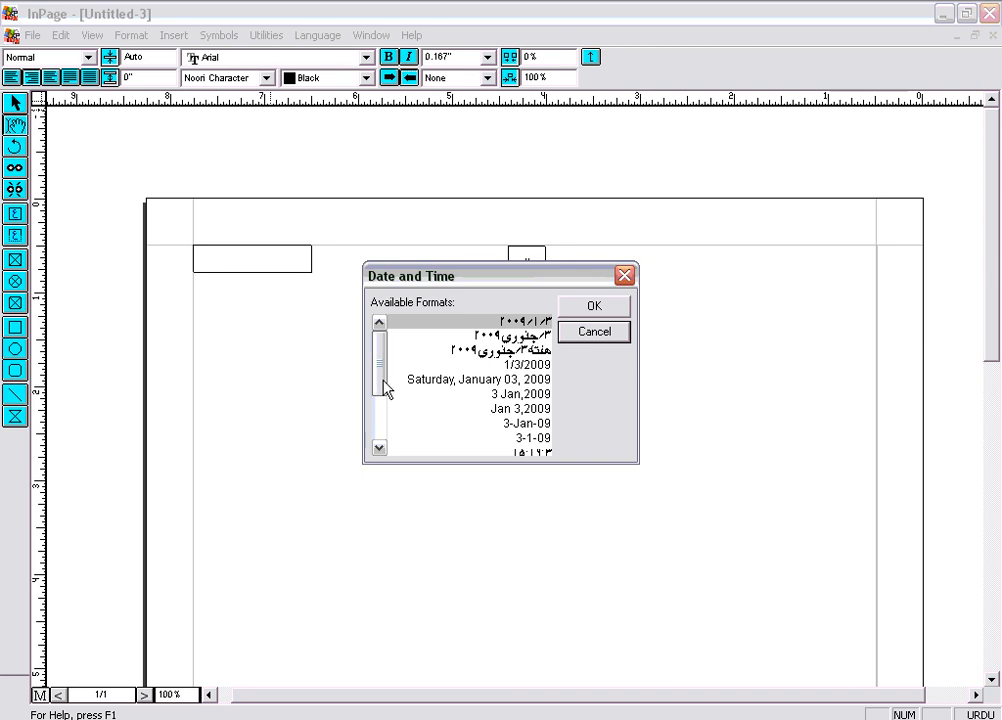
{"action": "mouse_move", "coordinate": [385, 385]}
{"action": "left_mouse_down"}
{"action": "mouse_move", "coordinate": [385, 450]}
{"action": "mouse_move", "coordinate": [389, 365]}
{"action": "left_mouse_up"}
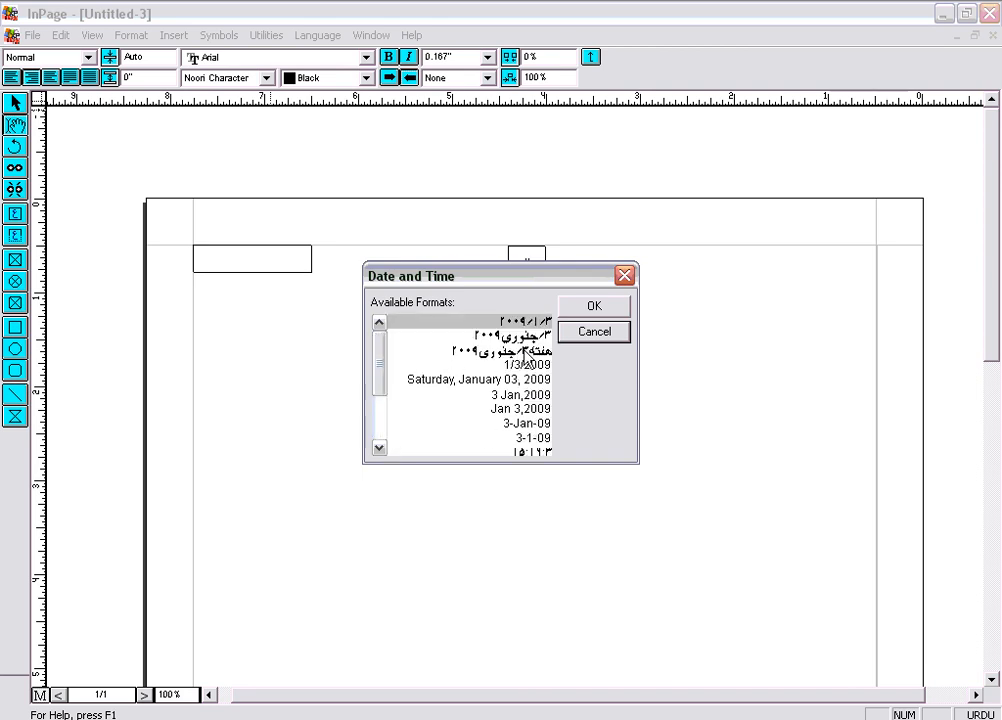
{"action": "left_click", "coordinate": [521, 351]}
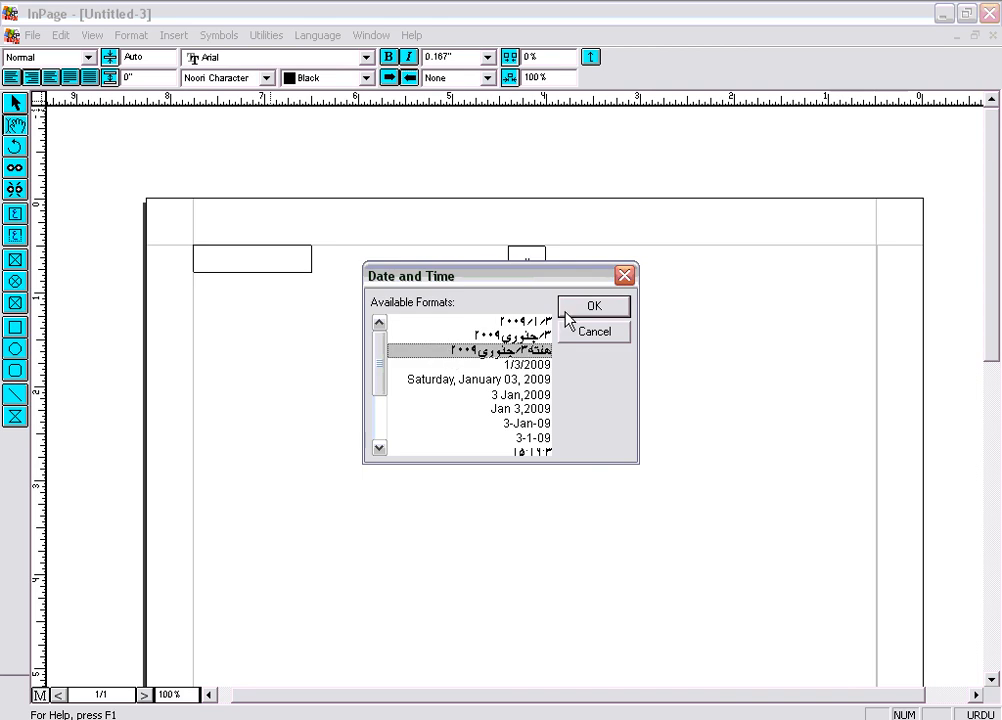
{"action": "left_click", "coordinate": [575, 315]}
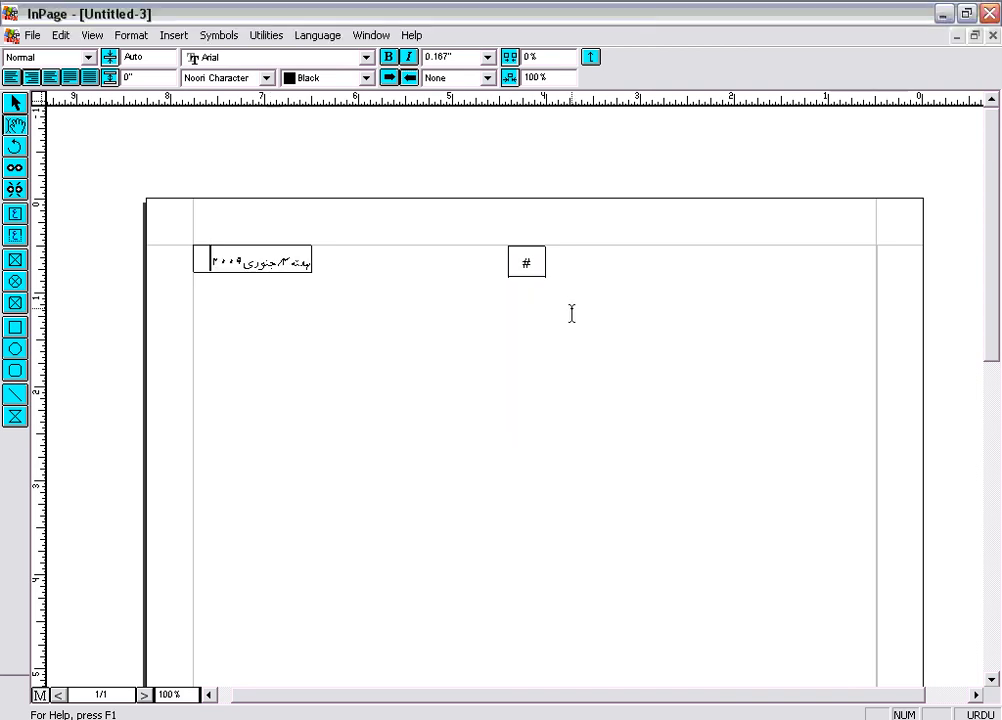
- Select the inserted Urdu date text and set its font color to Blue
{"action": "left_click_drag", "start_coordinate": [206, 260], "coordinate": [311, 262]}
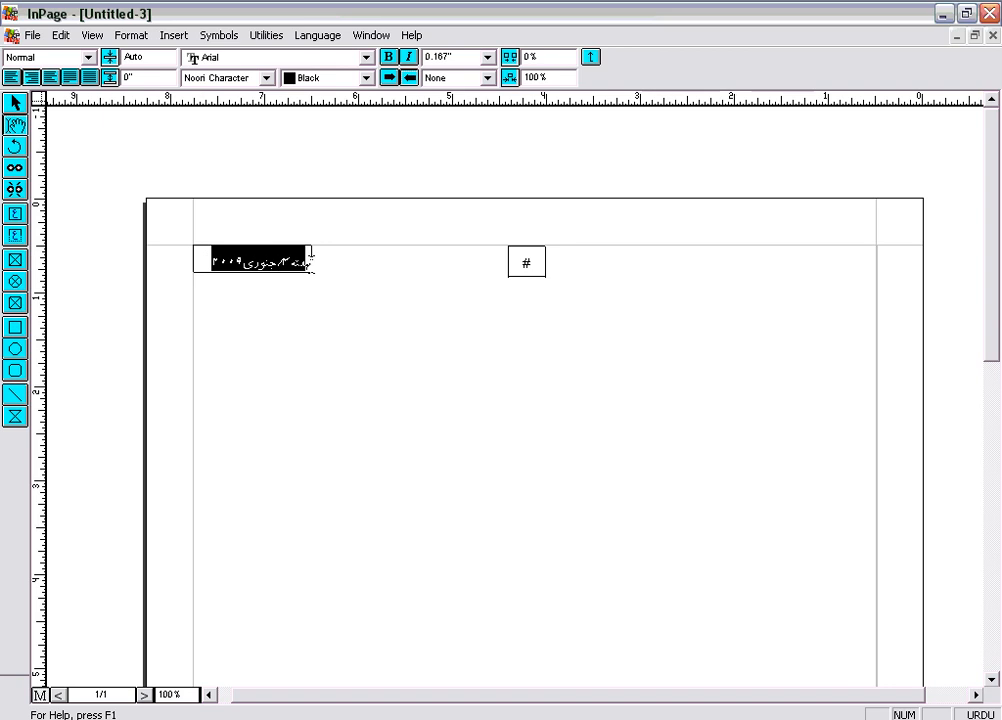
{"action": "left_click", "coordinate": [366, 78]}
{"action": "left_click_drag", "start_coordinate": [370, 137], "coordinate": [372, 166]}
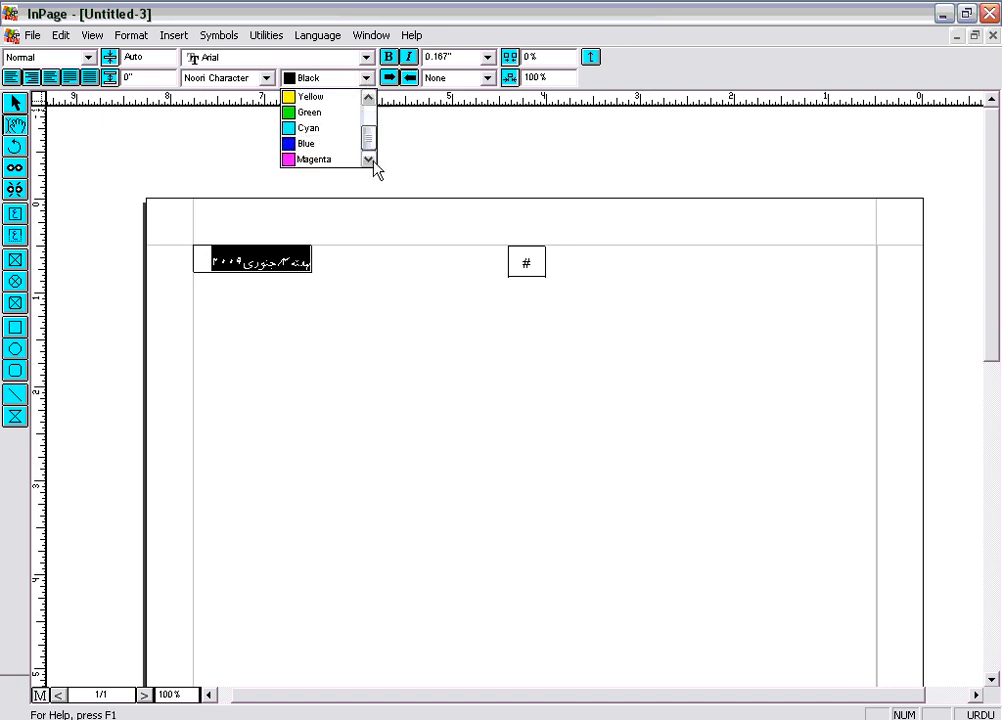
{"action": "left_click", "coordinate": [334, 143]}
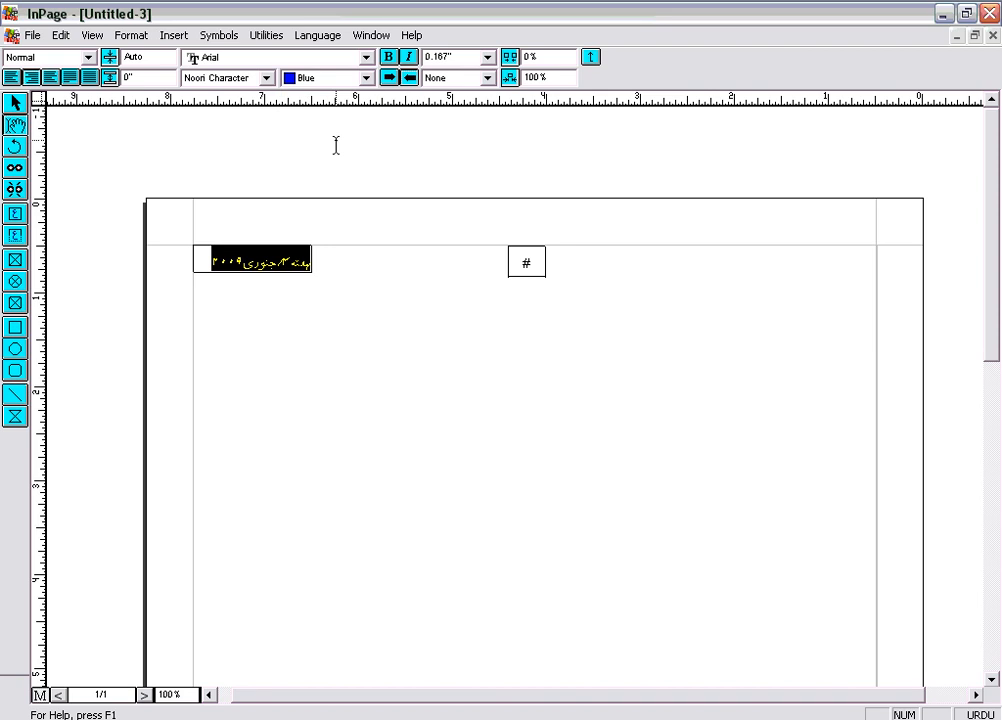
- Set the font color of the page number placeholder in the bordered box to Blue, and select the main text box
{"action": "left_click", "coordinate": [529, 262]}
{"action": "left_click", "coordinate": [366, 78]}
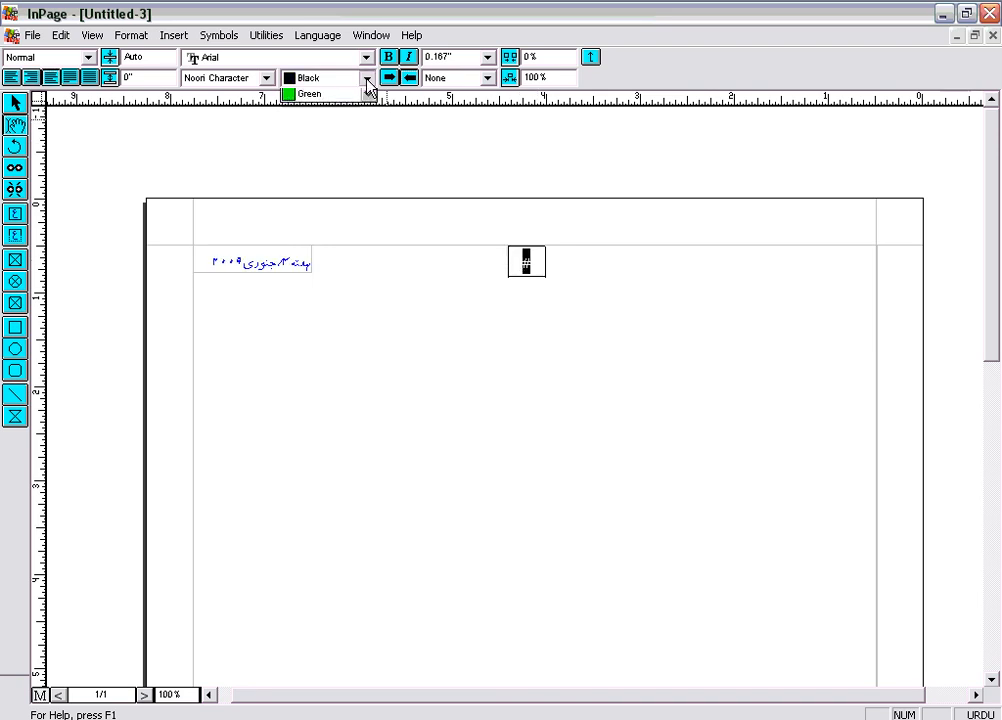
{"action": "left_click_drag", "start_coordinate": [373, 123], "coordinate": [373, 164]}
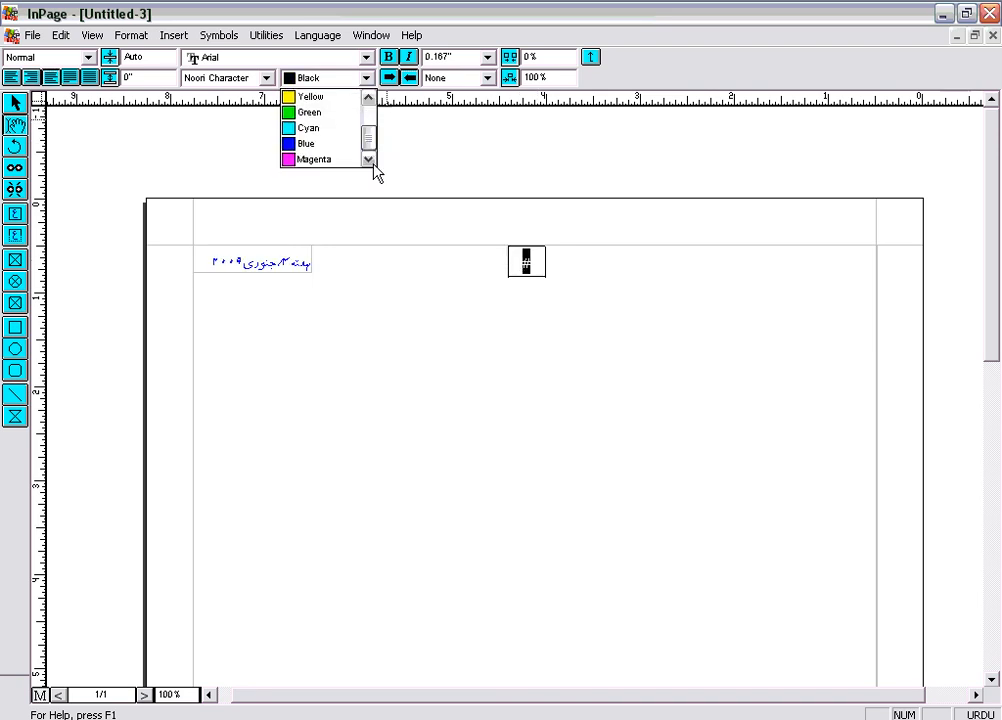
{"action": "left_click", "coordinate": [320, 145]}
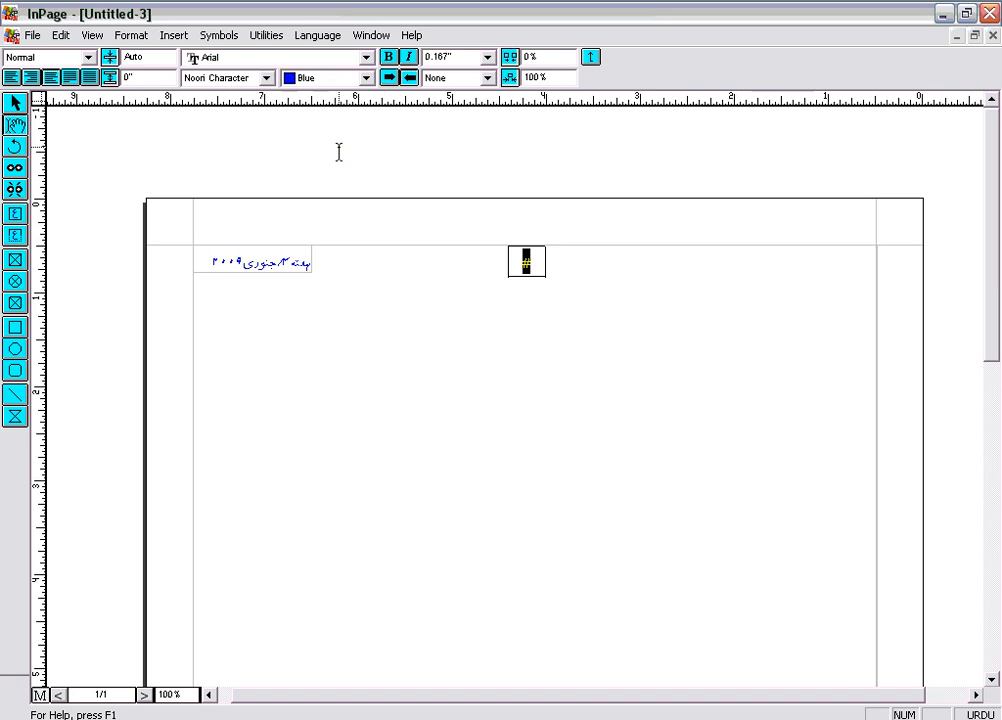
{"action": "left_click", "coordinate": [16, 102]}
{"action": "left_click", "coordinate": [582, 367]}
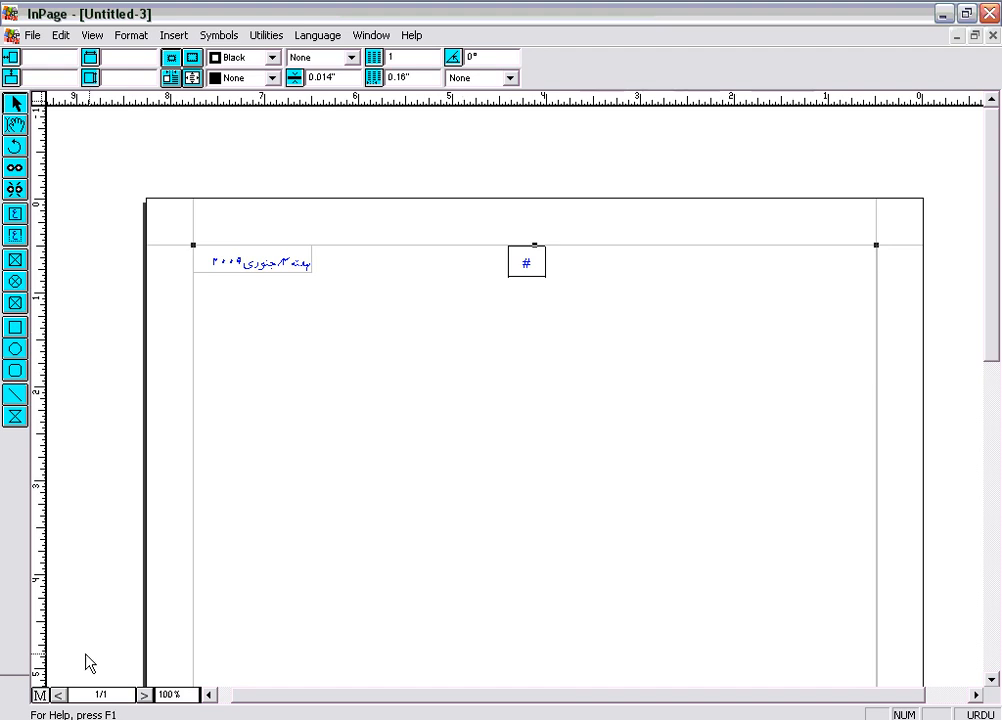
- Leave the master page and place the text cursor in the main text box of page 1 to check the header
{"action": "left_click", "coordinate": [330, 372]}
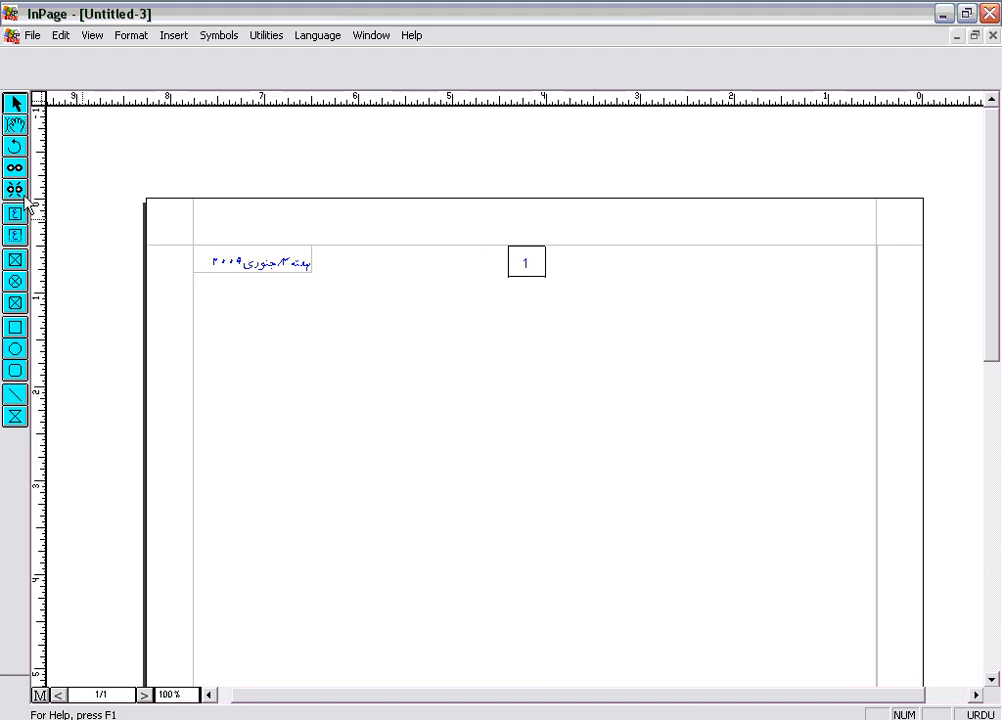
{"action": "left_click", "coordinate": [15, 124]}
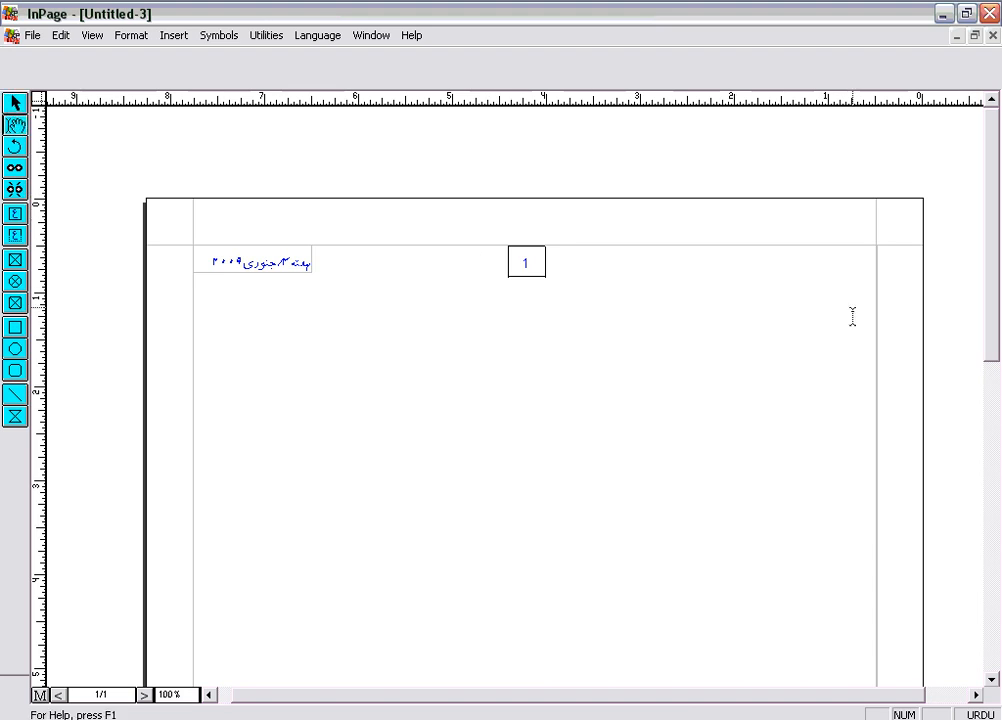
{"action": "left_click", "coordinate": [852, 316]}
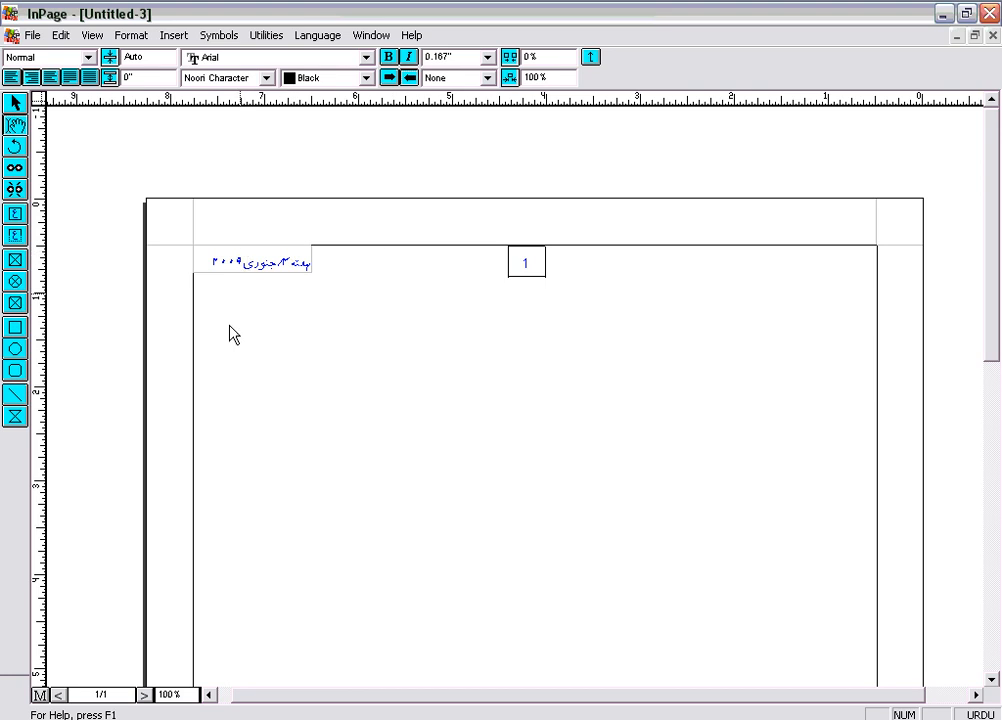
- Return to the master page and move the page number and date boxes up to about 0.225 inch below the page's top edge
{"action": "left_click", "coordinate": [39, 695]}
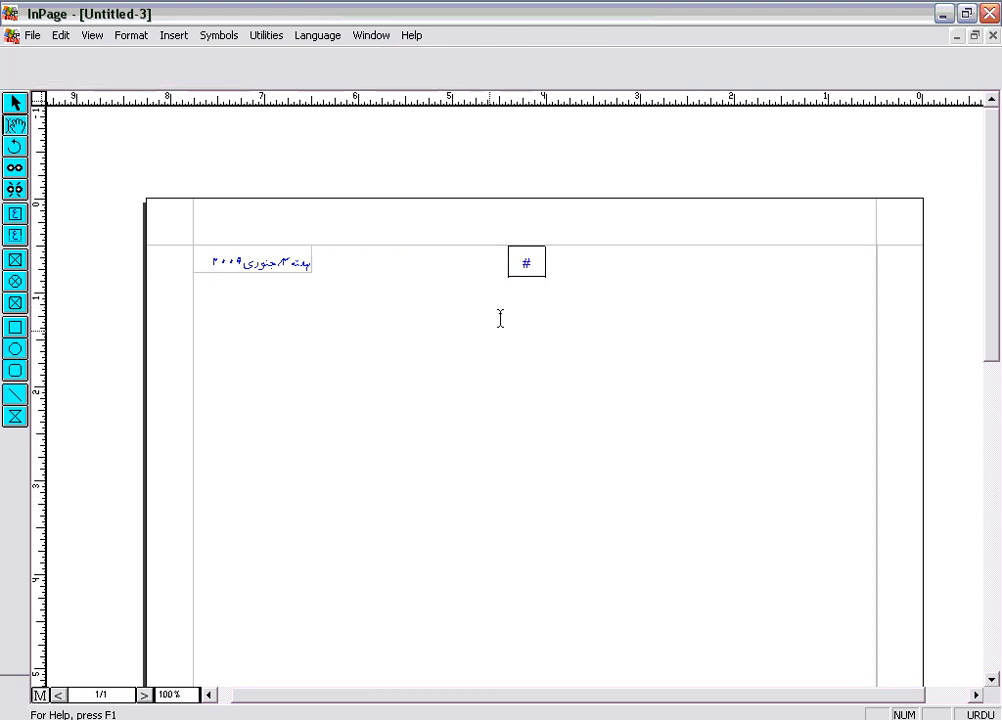
{"action": "left_click", "coordinate": [17, 104]}
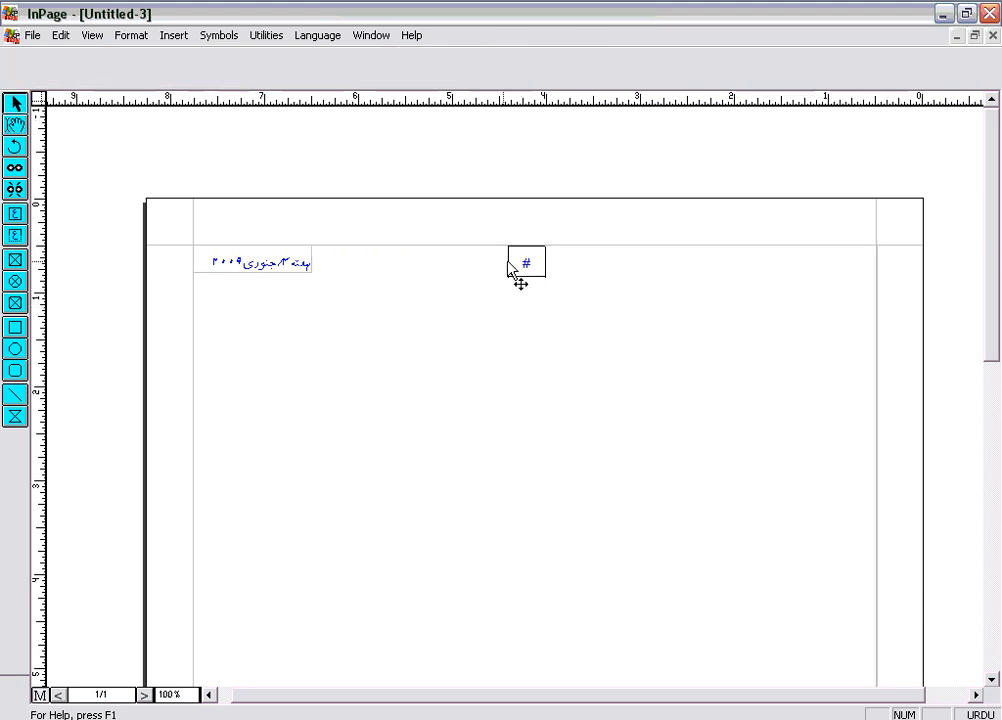
{"action": "left_click", "coordinate": [530, 262]}
{"action": "left_click_drag", "start_coordinate": [530, 260], "coordinate": [530, 234]}
{"action": "left_click_drag", "start_coordinate": [258, 290], "coordinate": [259, 251]}
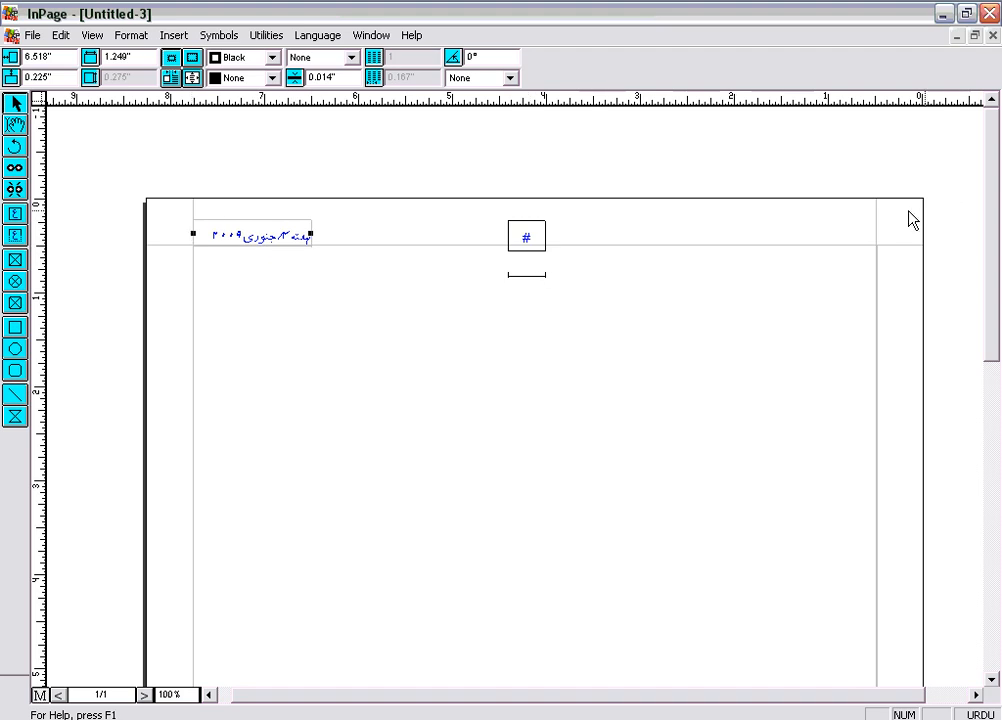
- Lower the date and page number boxes to straddle the top margin line, about 0.33 inch below the page's top edge
{"action": "left_click_drag", "start_coordinate": [275, 245], "coordinate": [277, 255]}
{"action": "left_click", "coordinate": [526, 238]}
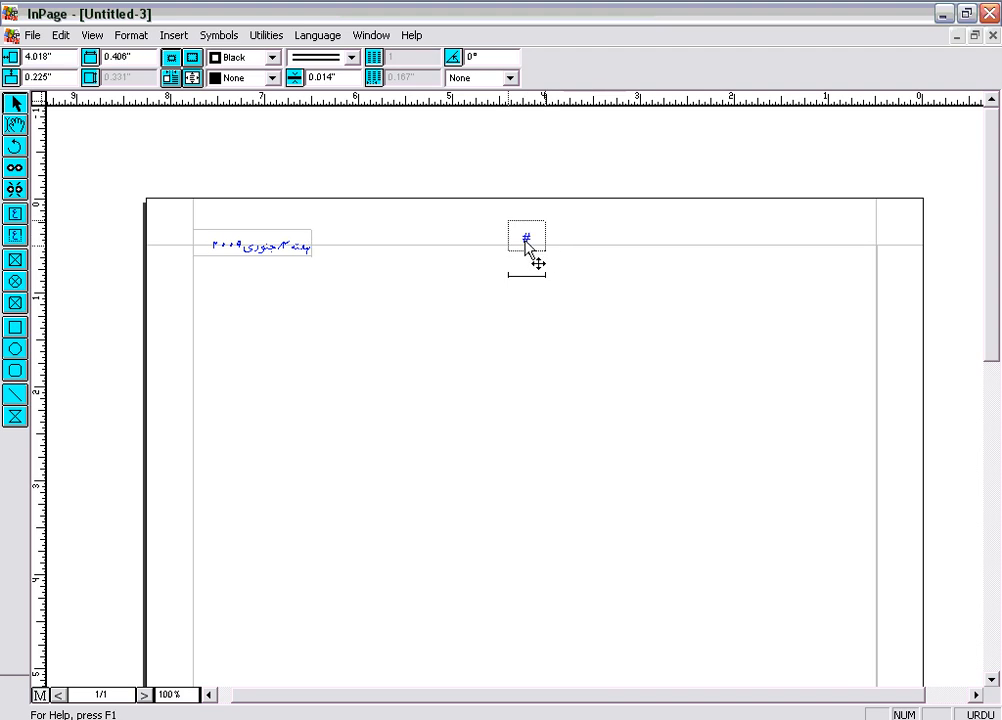
{"action": "left_click_drag", "start_coordinate": [524, 236], "coordinate": [521, 245]}
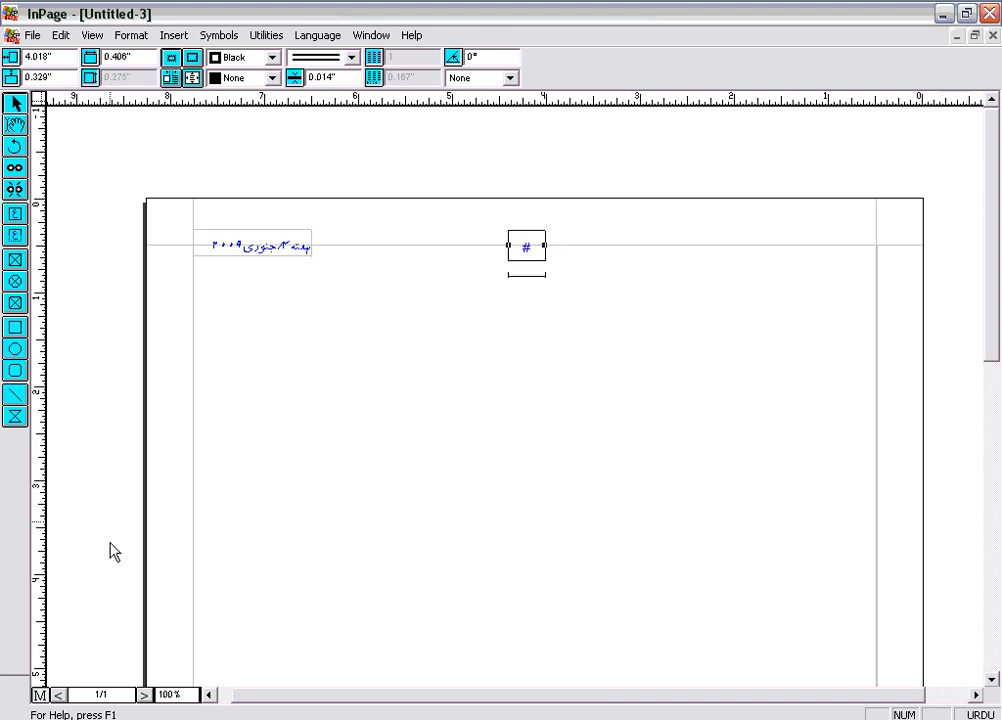
- Exit the master page and put the text cursor at the start of the main text box on page 1
{"action": "left_click", "coordinate": [41, 699]}
{"action": "left_click", "coordinate": [15, 125]}
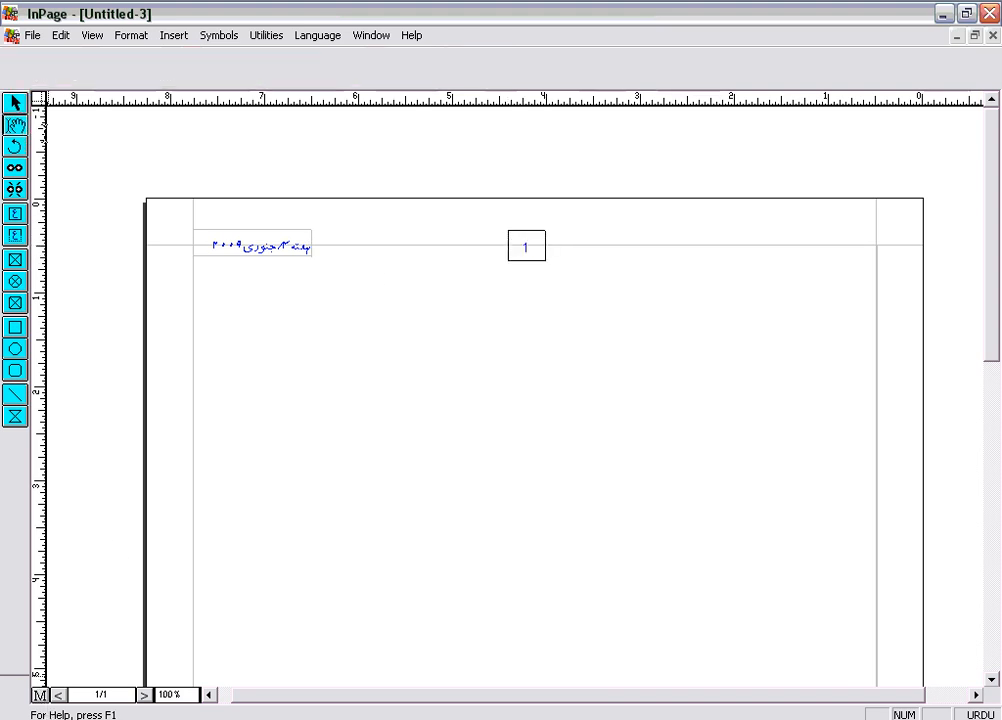
{"action": "left_click", "coordinate": [827, 291]}
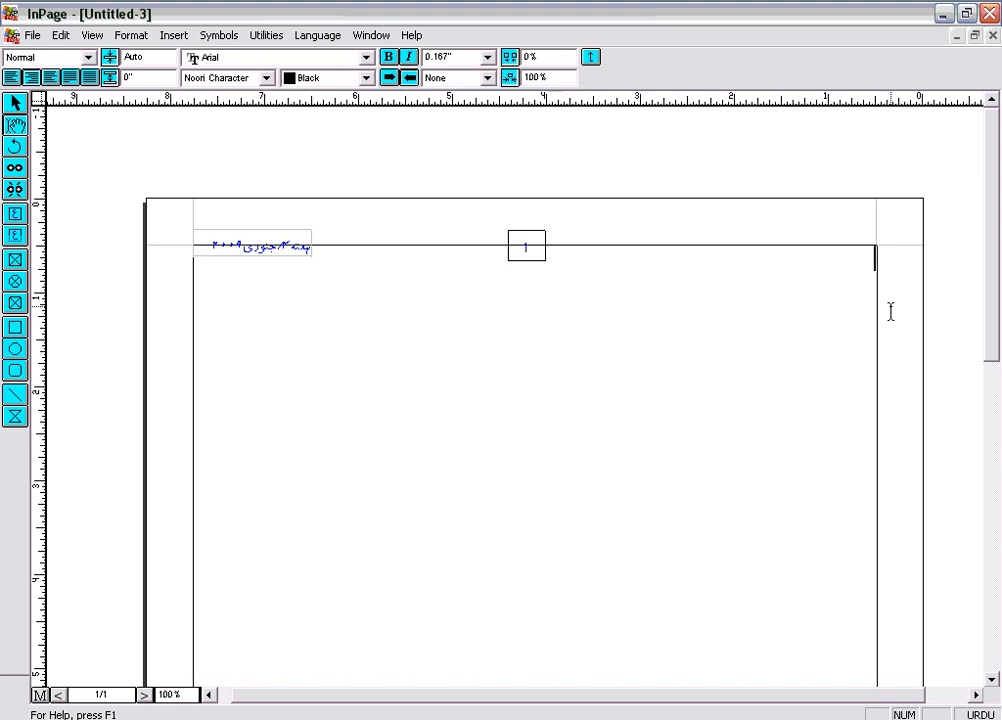